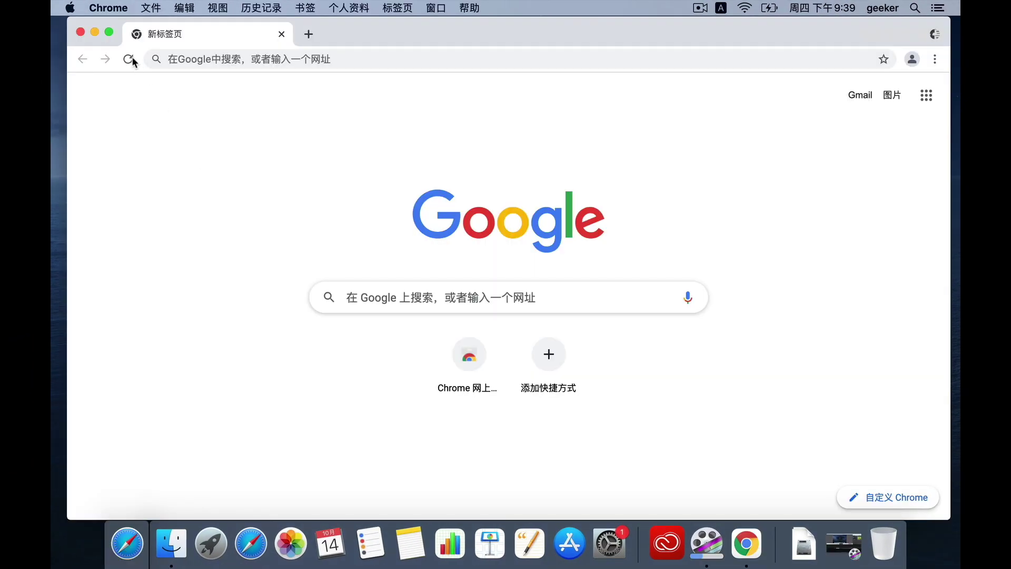
# Switch the Chrome window to full screen and return it to its normal window size.
pyautogui.click(109, 32)
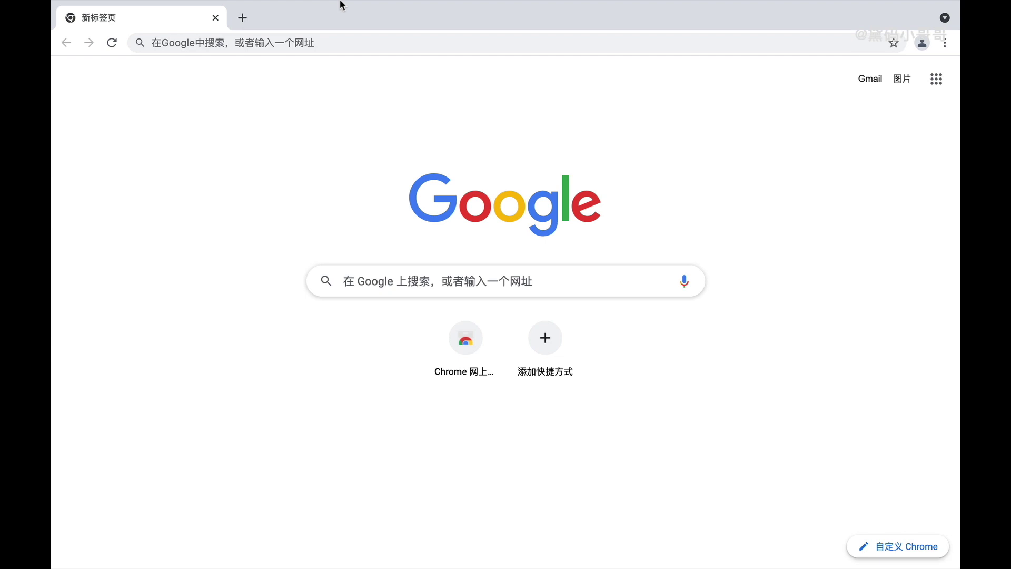
pyautogui.moveTo(94, 5)
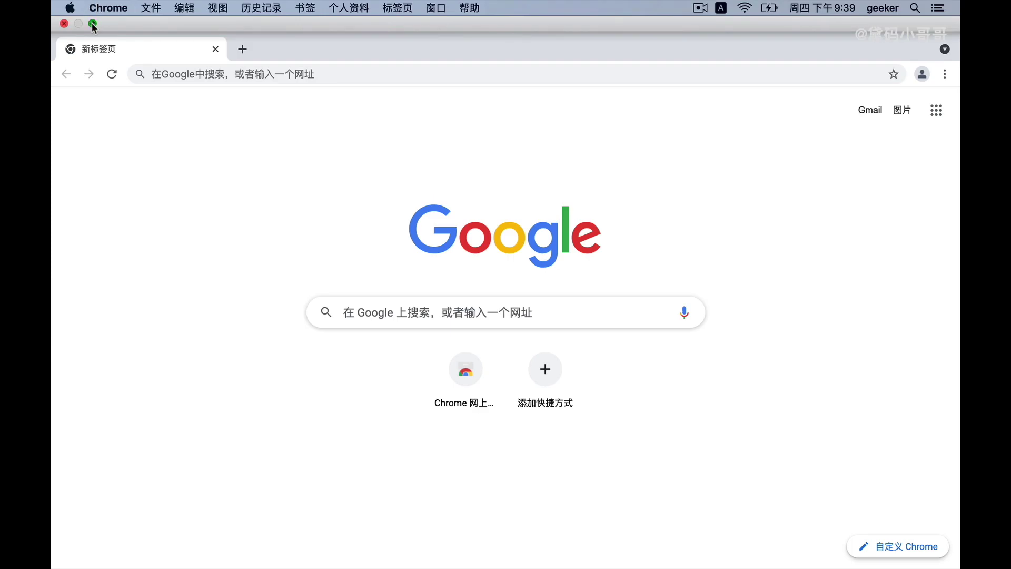
pyautogui.click(92, 24)
# Turn on automatic hiding and showing of the menu bar (自动隐藏和显示菜单栏) in the General (通用) settings of System Preferences.
pyautogui.click(120, 6)
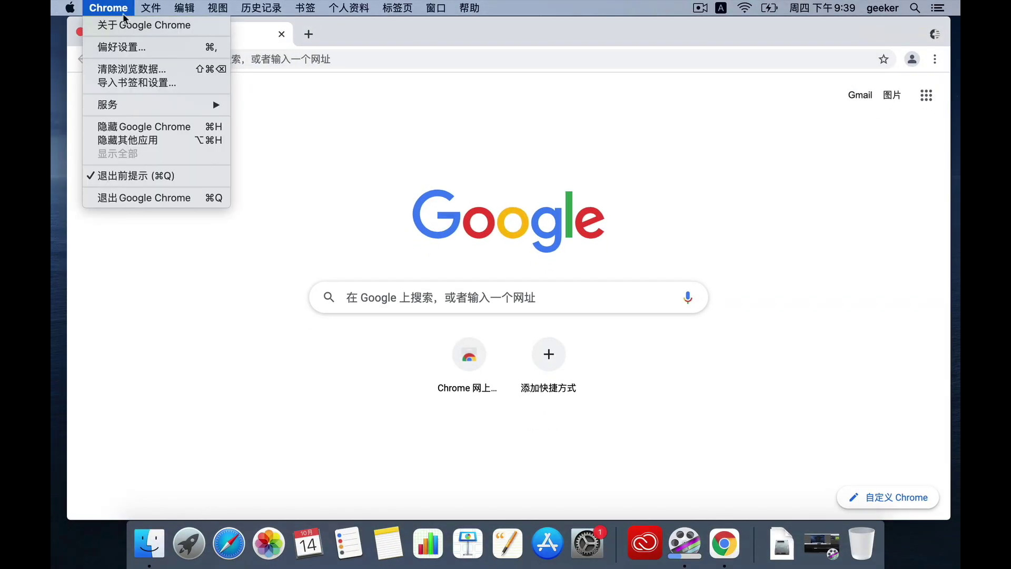
pyautogui.moveTo(62, 7)
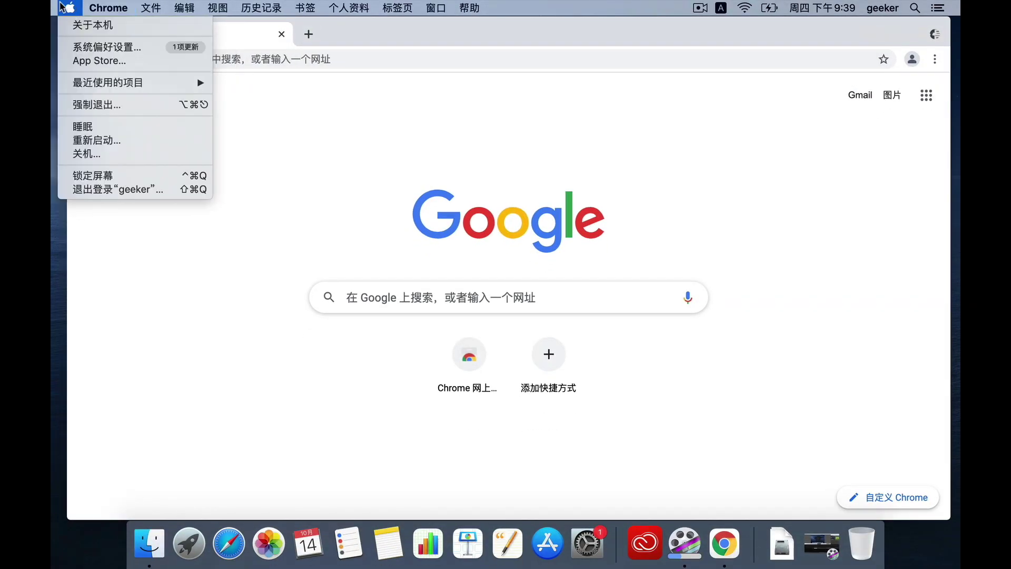
pyautogui.click(105, 49)
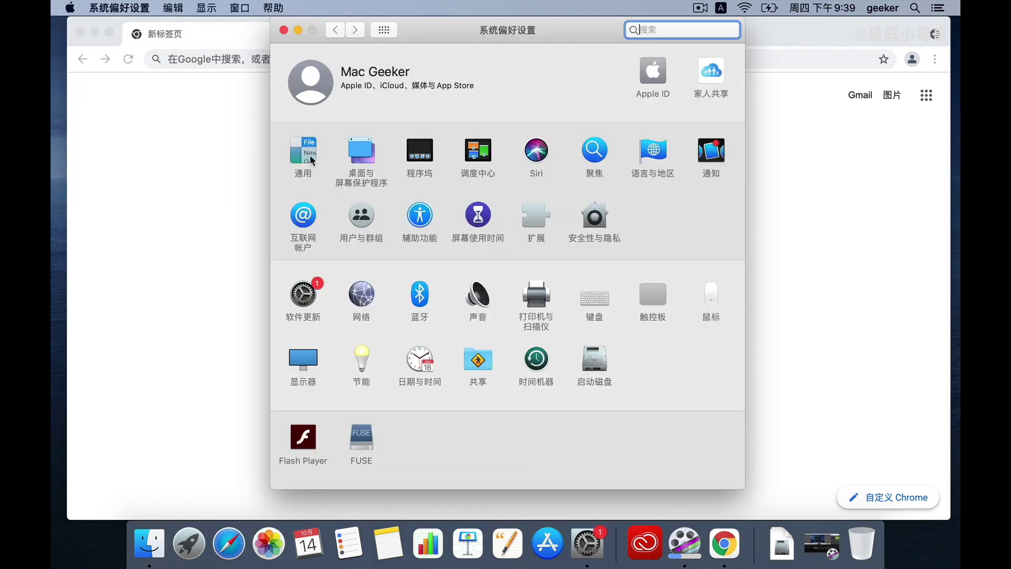
pyautogui.click(310, 156)
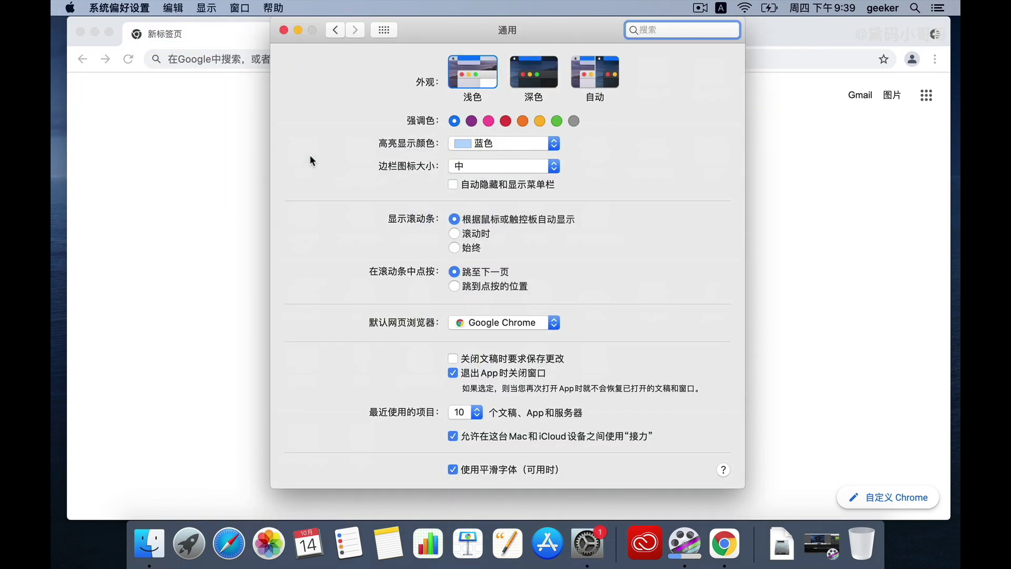
pyautogui.click(475, 186)
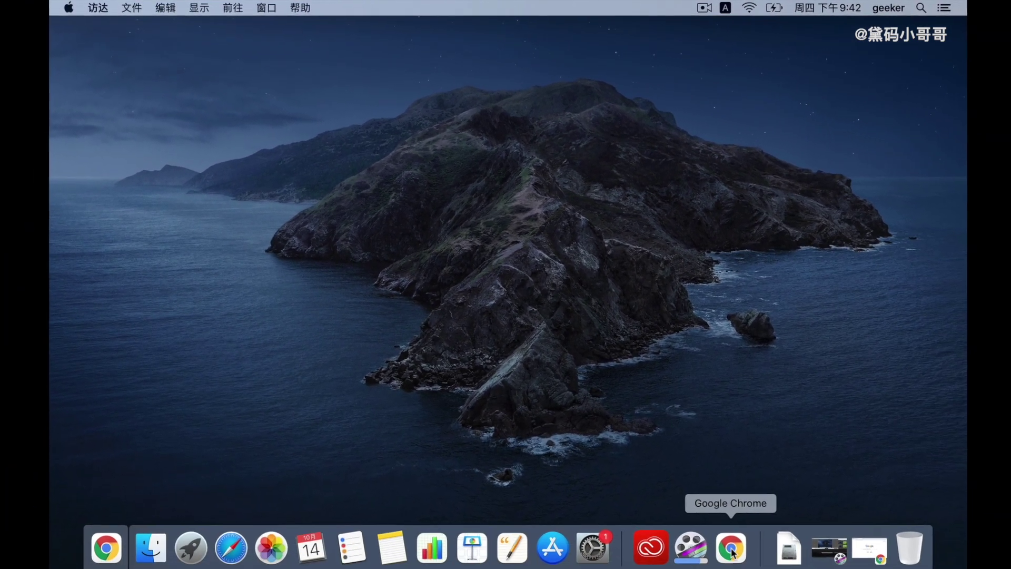
# Open Google Chrome, look through its File, Tab, History and Window commands, and quit the browser.
pyautogui.click(732, 549)
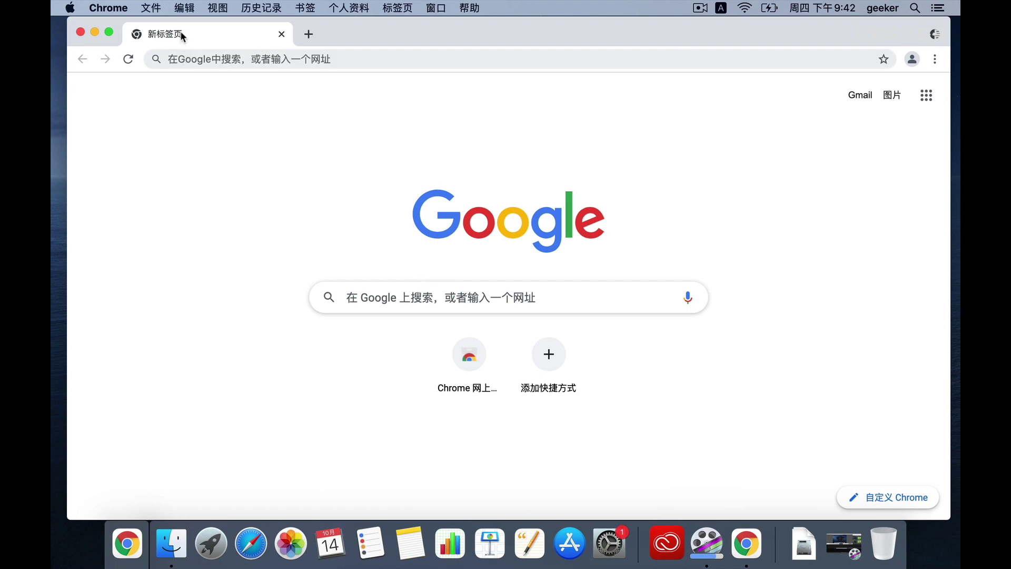
pyautogui.click(152, 9)
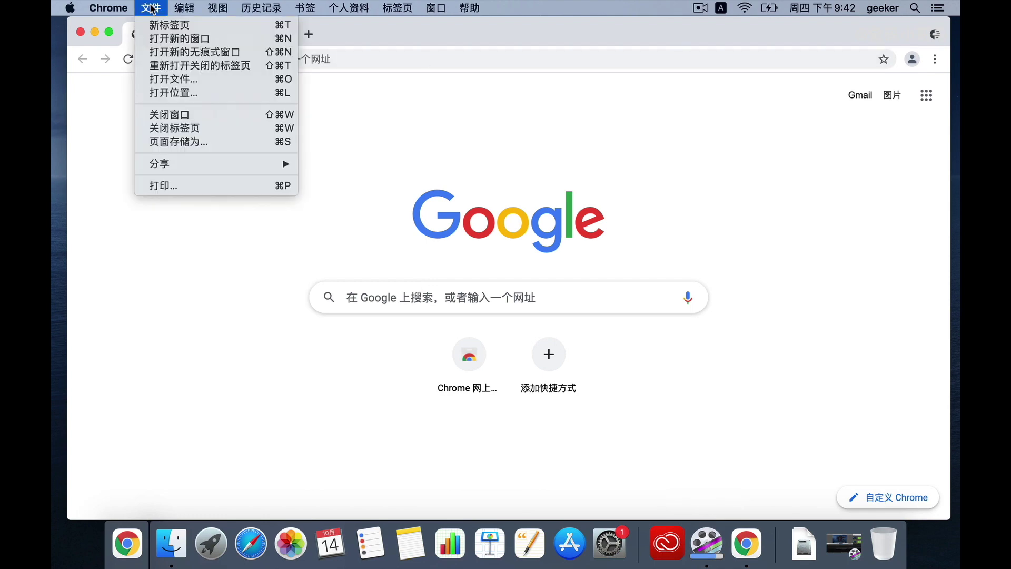
pyautogui.moveTo(332, 6)
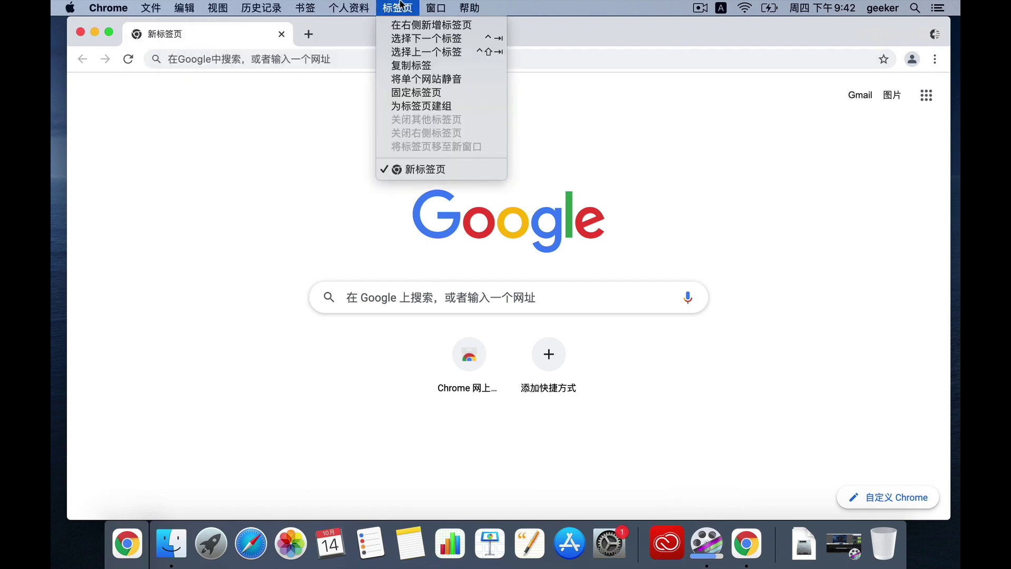
pyautogui.moveTo(420, 12)
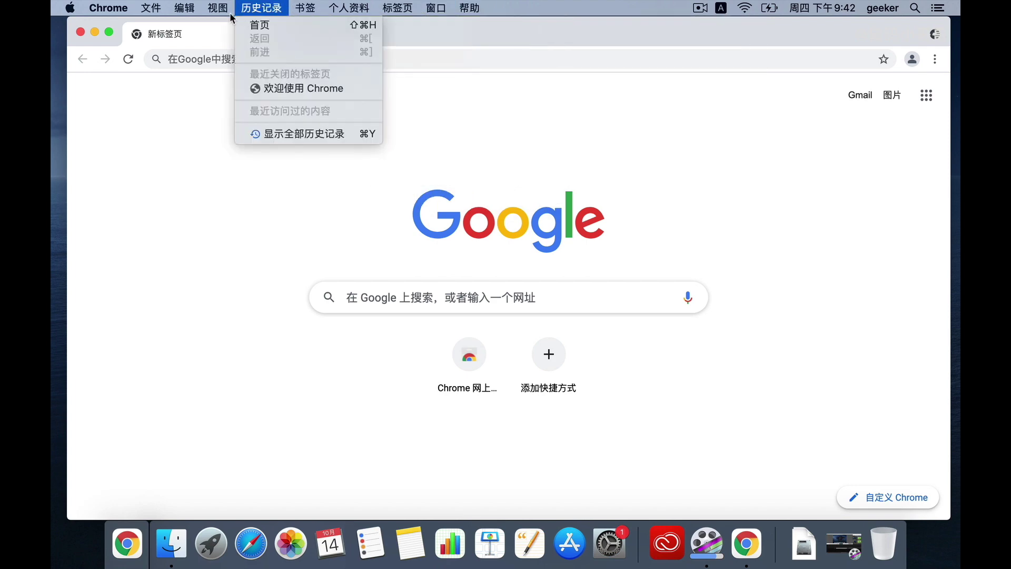
pyautogui.moveTo(246, 5)
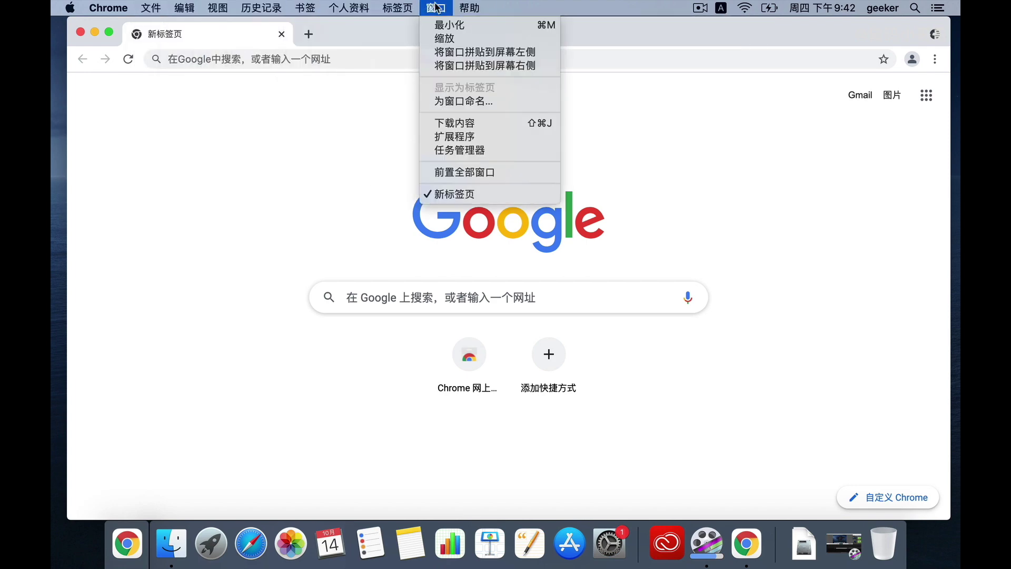
pyautogui.click(245, 143)
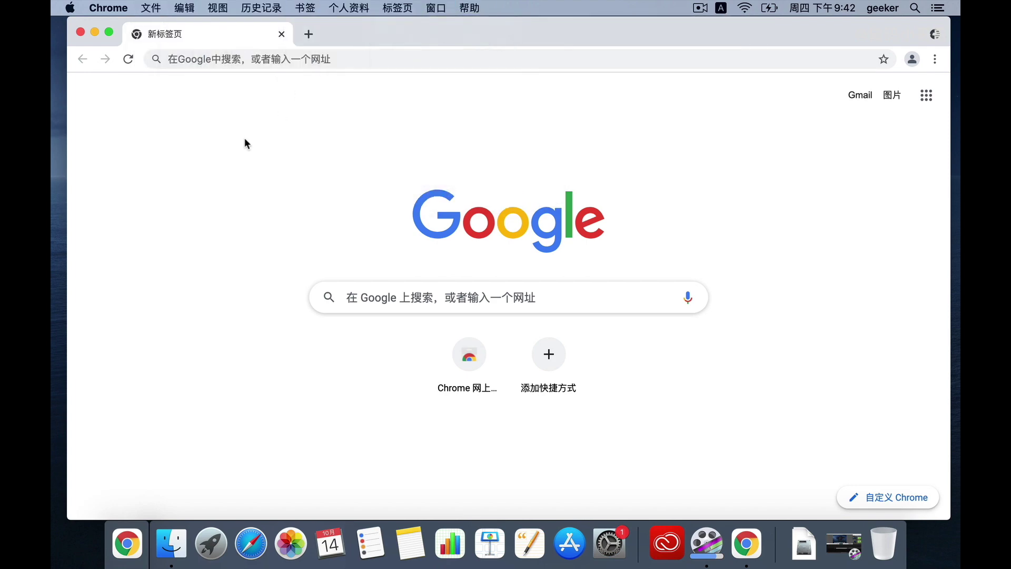
pyautogui.press('super+q')
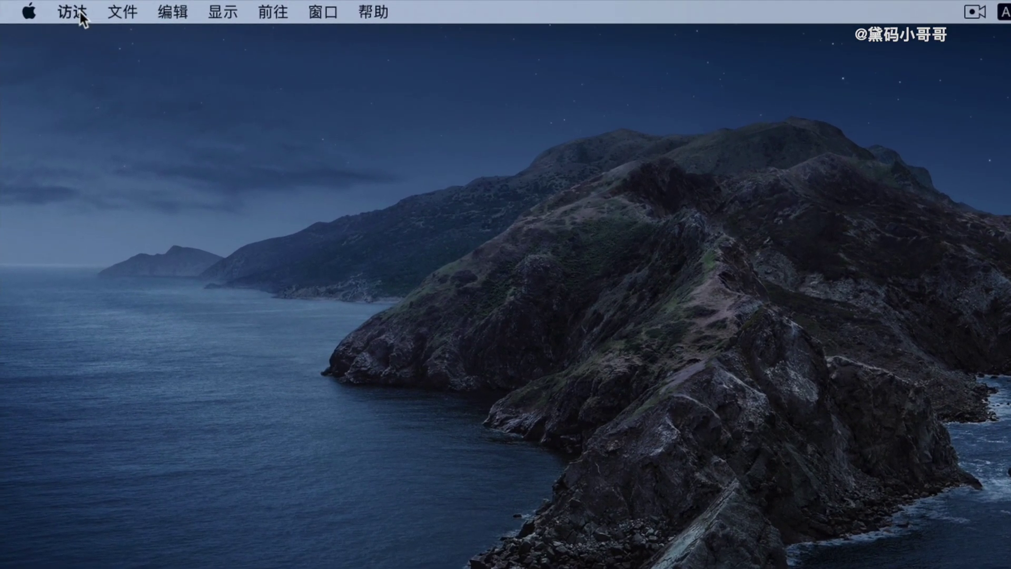
# Look through the Finder's (访达) own commands in the macOS menu bar.
pyautogui.click(80, 10)
pyautogui.moveTo(174, 11)
pyautogui.click(400, 9)
pyautogui.click(323, 10)
pyautogui.click(191, 132)
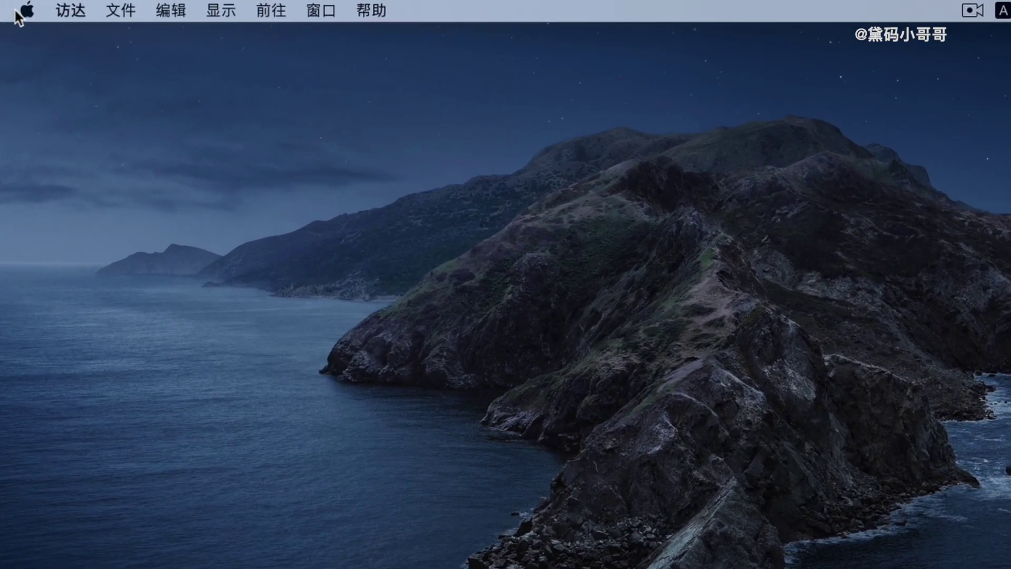
# Show the Apple system commands, view the System Preferences (系统偏好设置) overview and close its window.
pyautogui.click(69, 8)
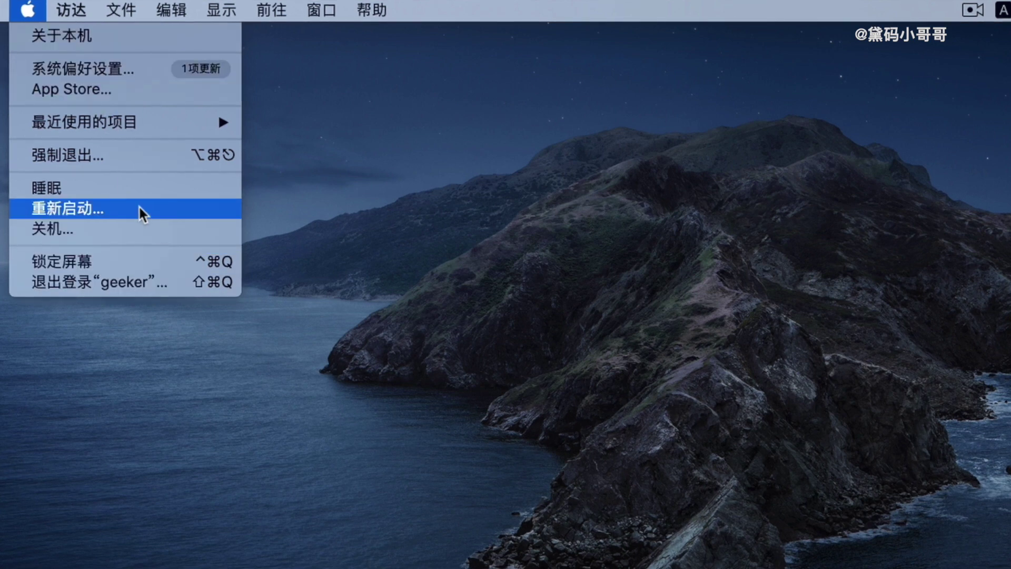
pyautogui.click(140, 69)
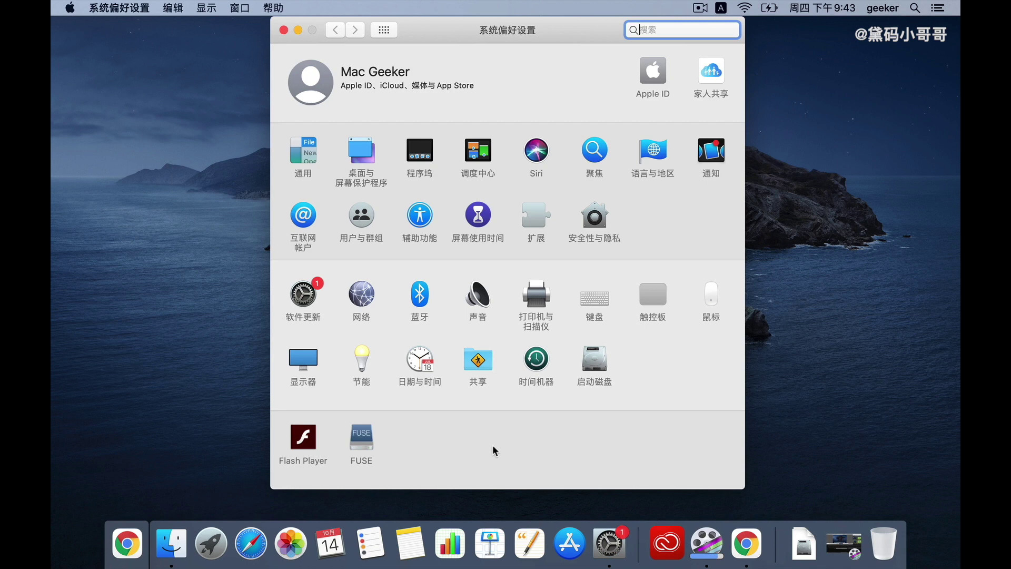
pyautogui.click(283, 30)
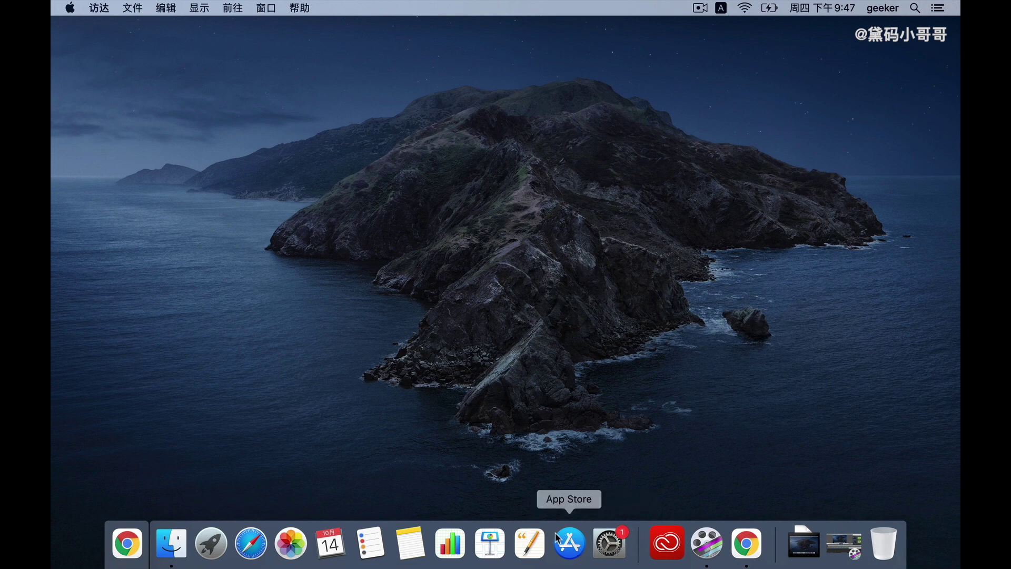
# Launch Notes (备忘录) and Google Chrome in turn, closing each application's window.
pyautogui.click(126, 548)
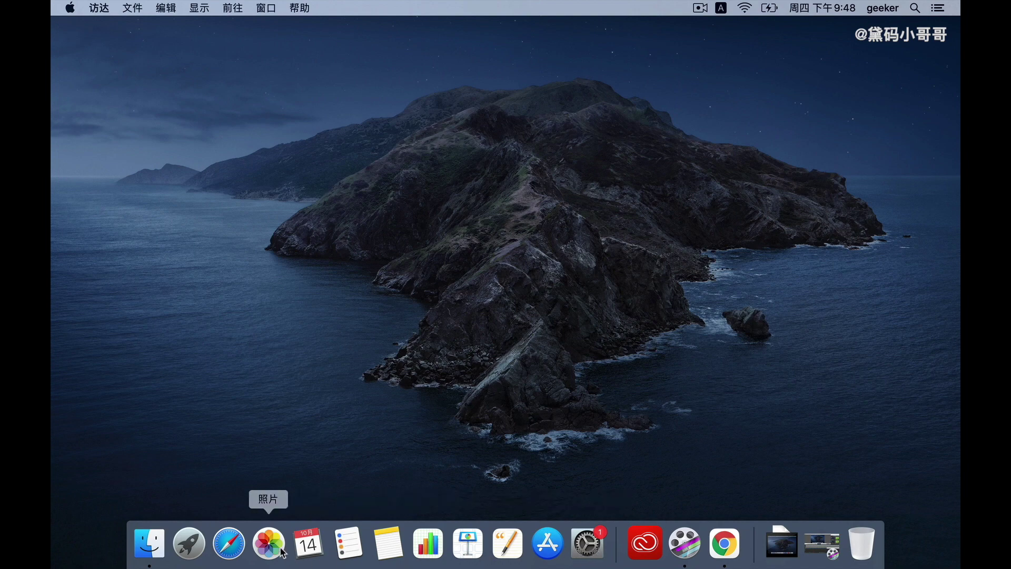
pyautogui.click(384, 547)
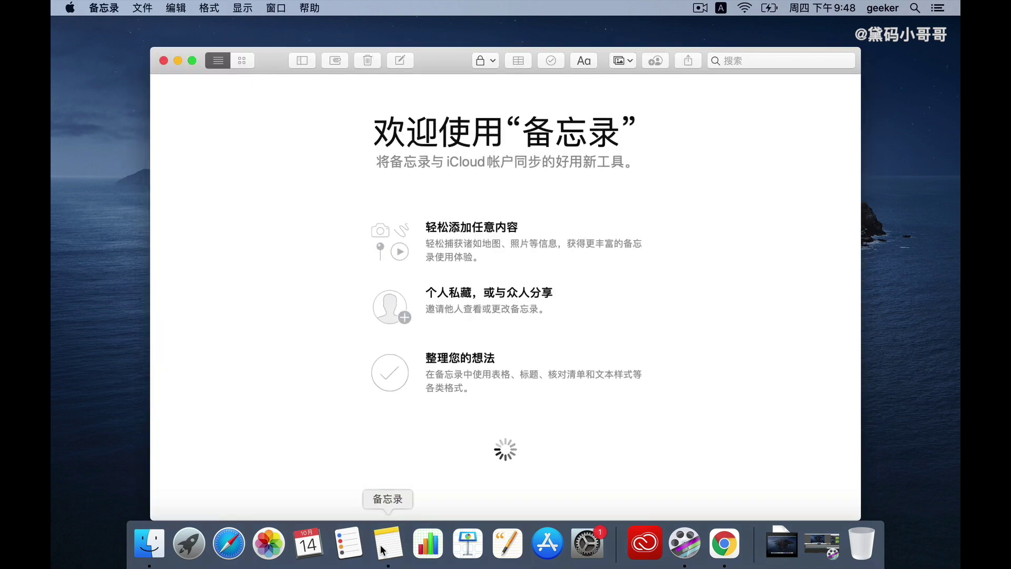
pyautogui.click(163, 60)
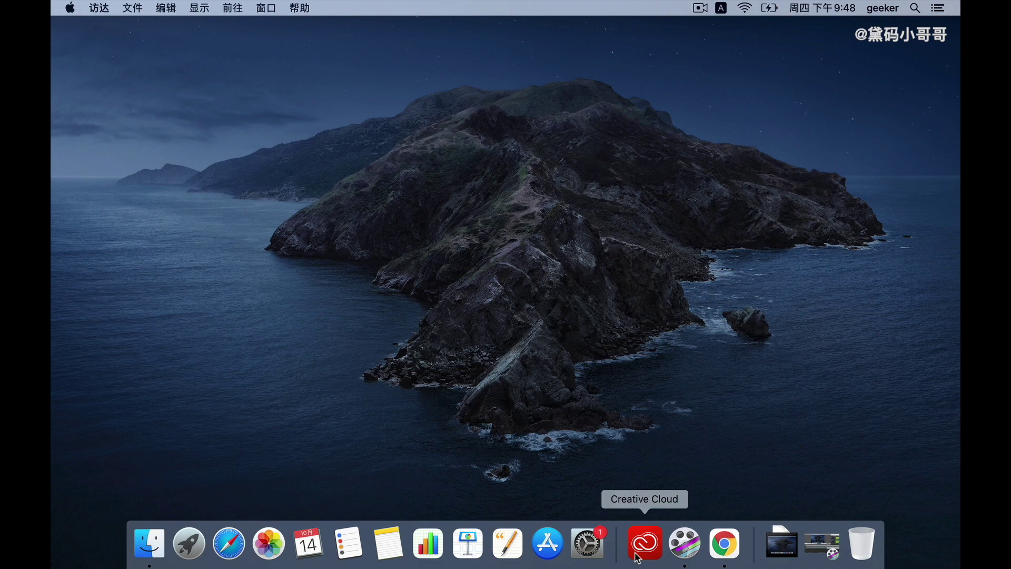
pyautogui.click(727, 550)
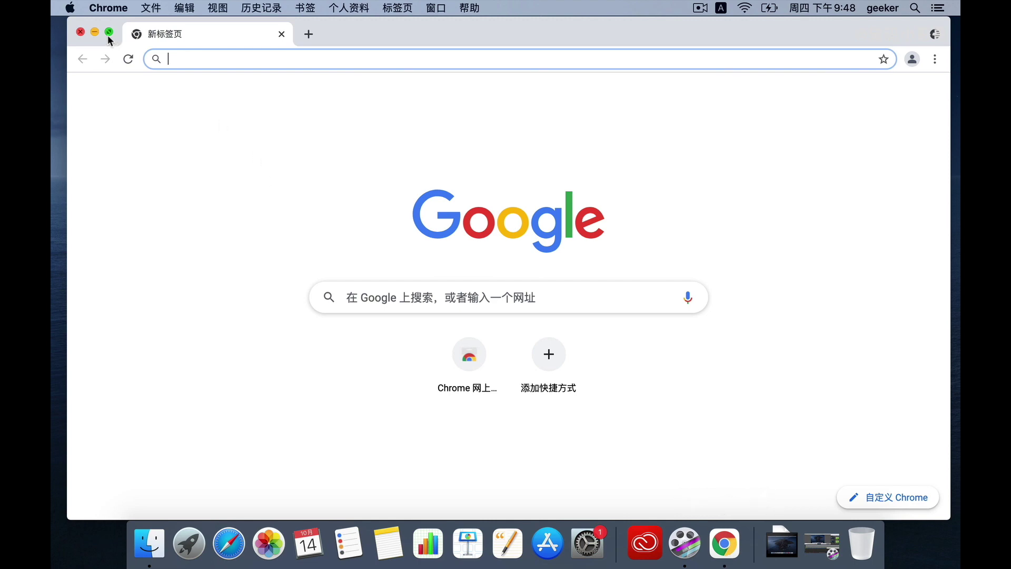
pyautogui.click(80, 32)
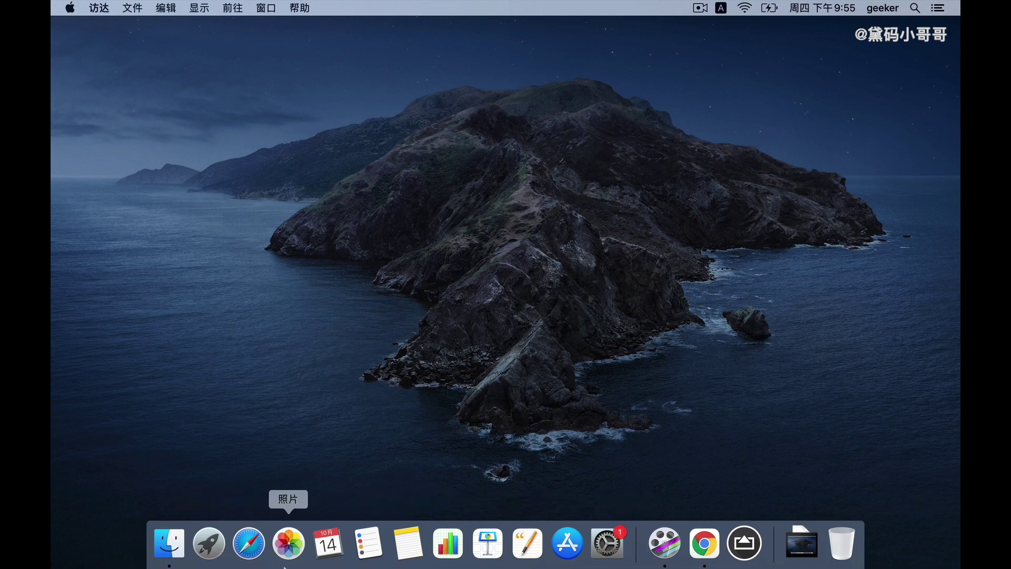
# Open and close a Safari window twice, returning to the desktop.
pyautogui.click(212, 549)
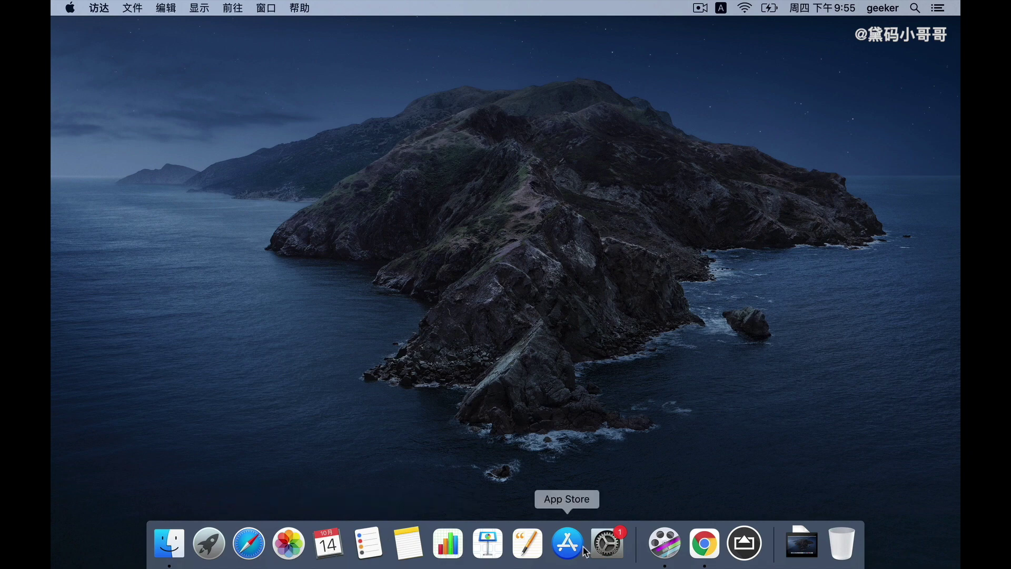
pyautogui.click(250, 544)
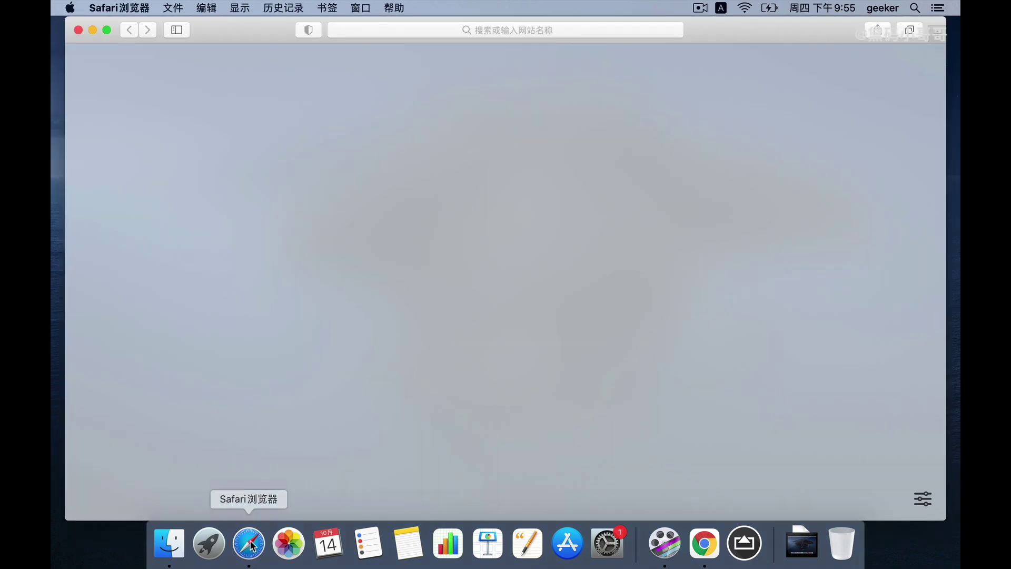
pyautogui.click(78, 30)
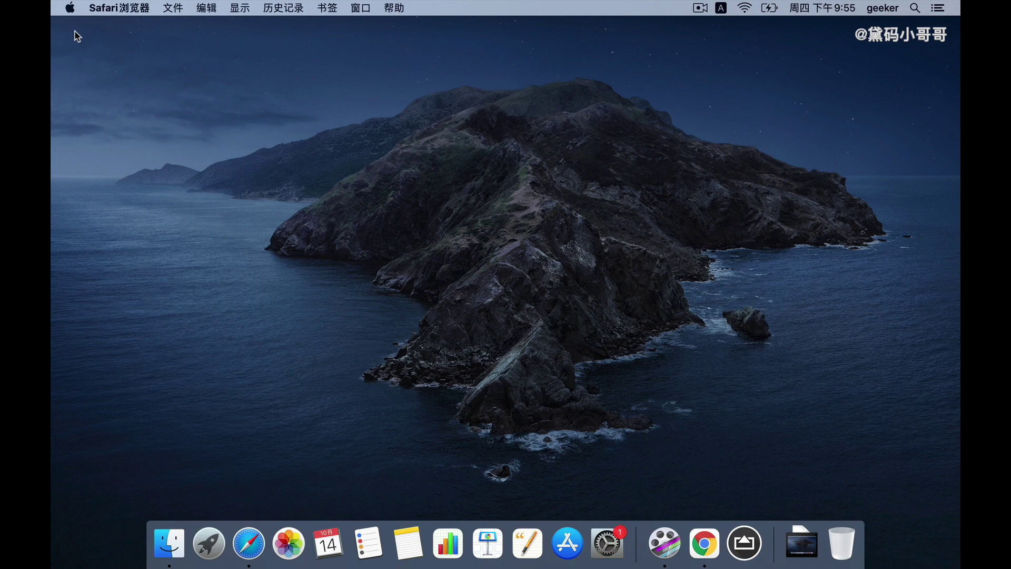
pyautogui.click(255, 547)
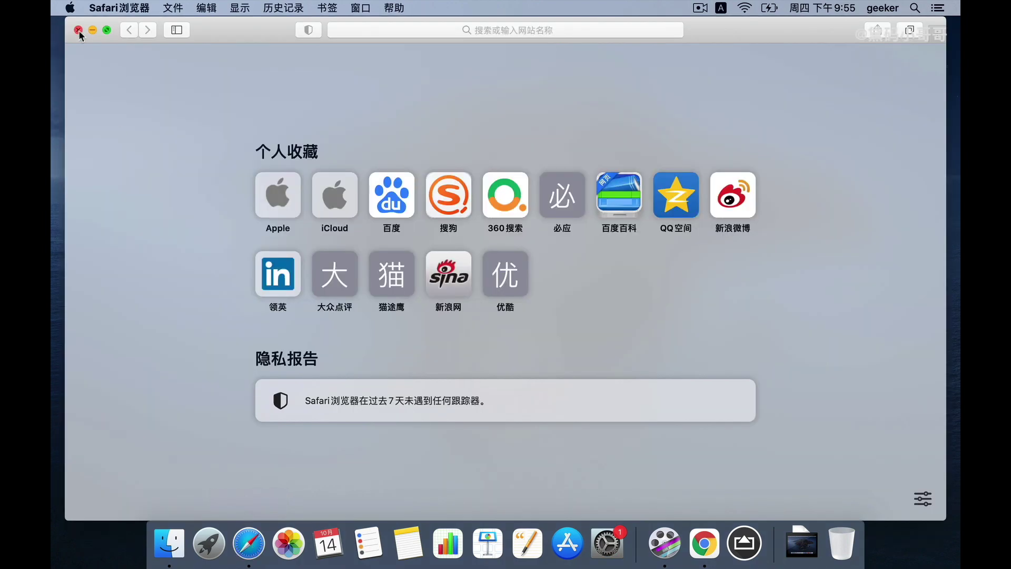
pyautogui.click(78, 30)
pyautogui.click(274, 299)
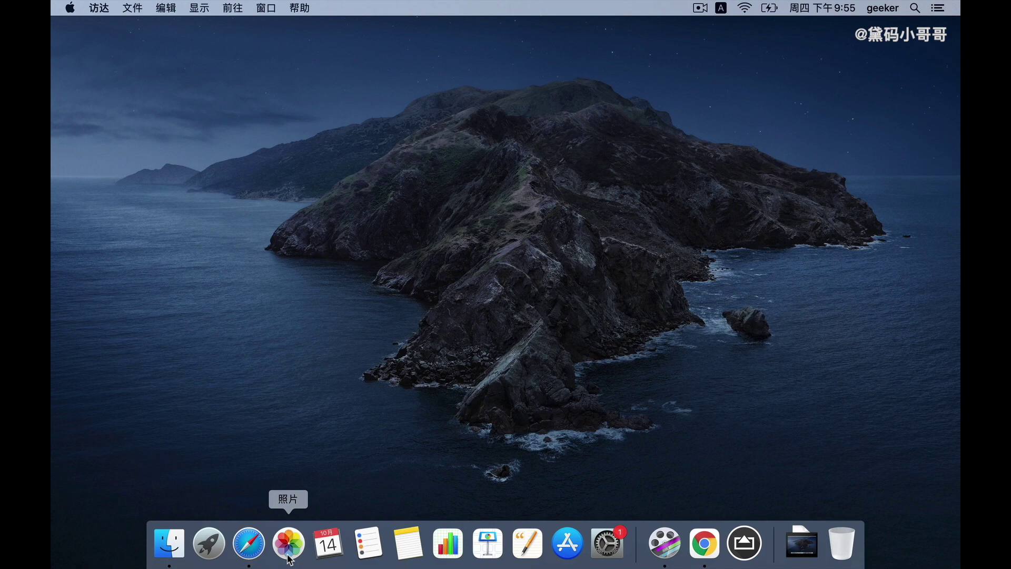
# Enable tap to click with one finger (轻点来点按) in the Trackpad (触控板) settings of System Preferences.
pyautogui.click(71, 8)
pyautogui.click(101, 47)
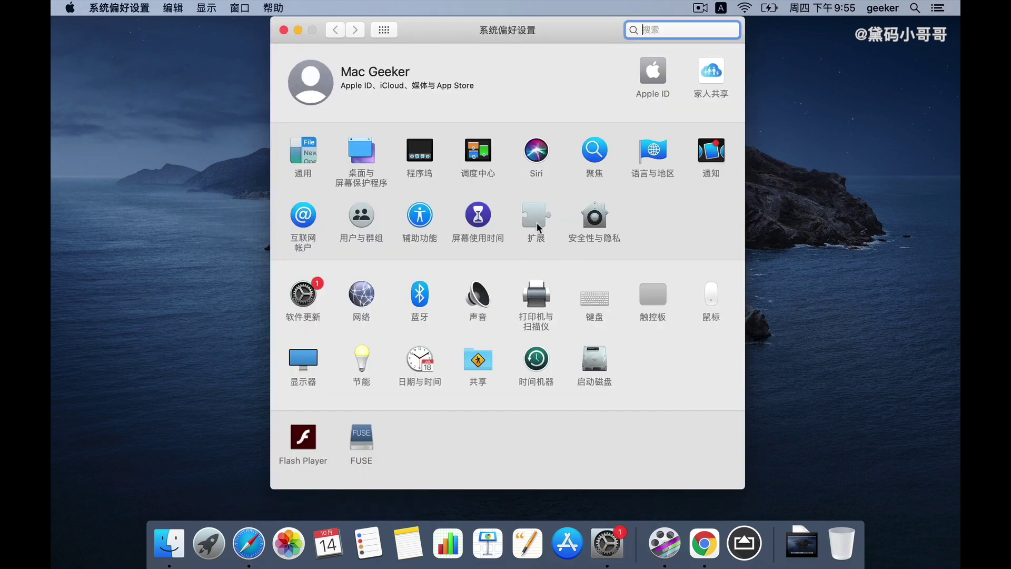
pyautogui.click(652, 295)
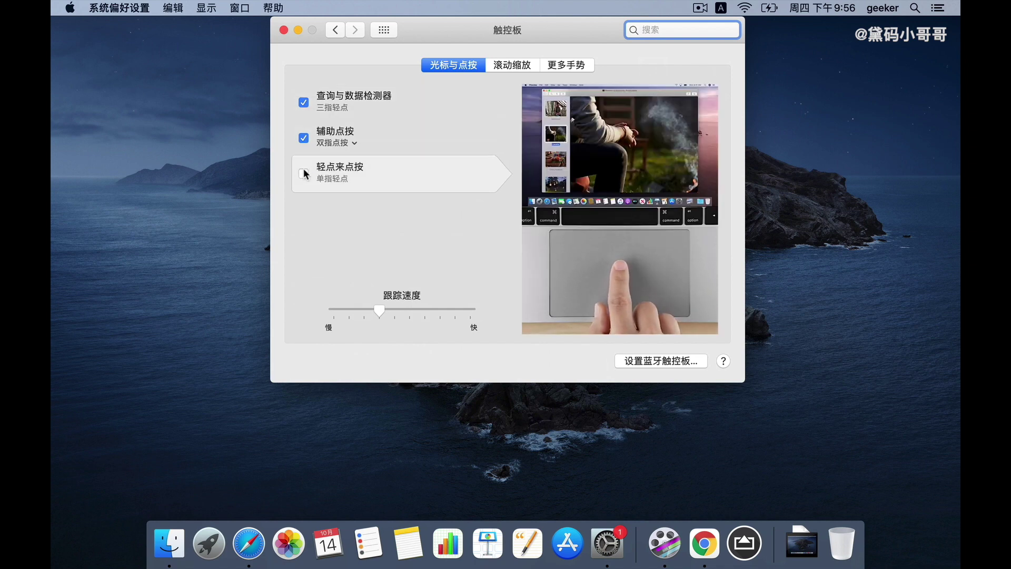
pyautogui.click(303, 172)
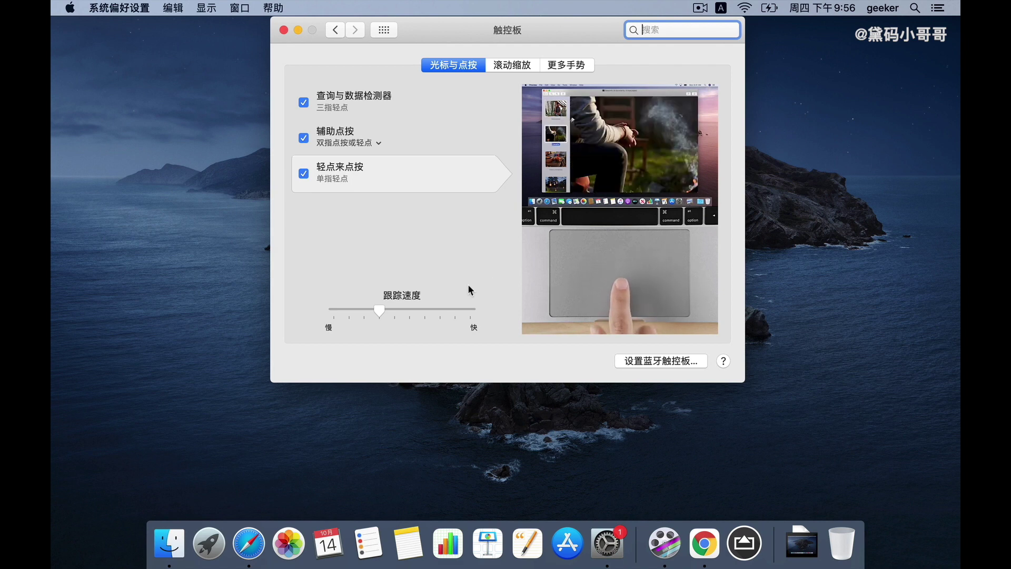
pyautogui.click(399, 418)
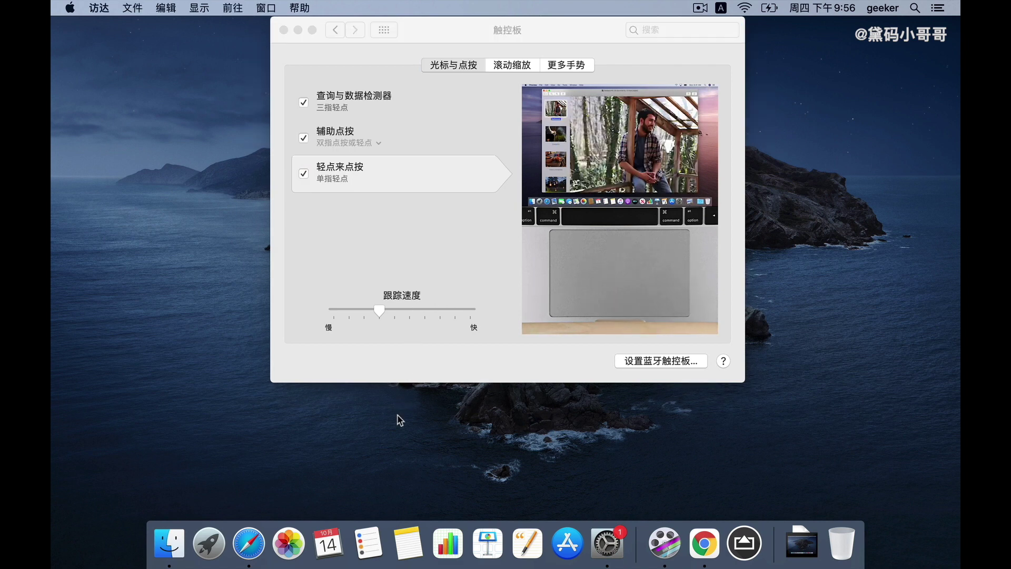
# View the trackpad's scroll and zoom (滚动缩放) gestures and return to the point and click (光标与点按) settings.
pyautogui.click(399, 546)
pyautogui.click(503, 364)
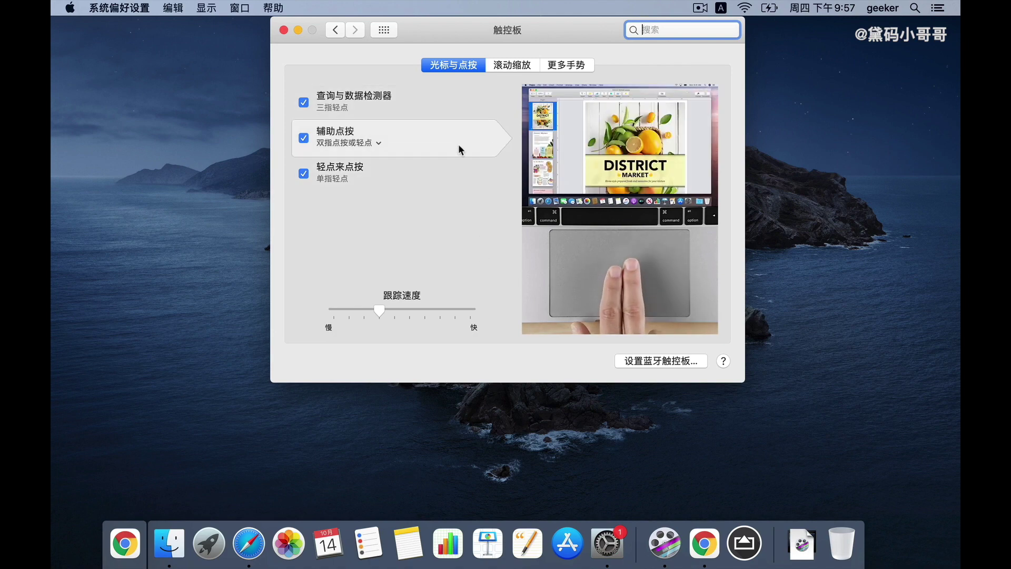
pyautogui.click(516, 67)
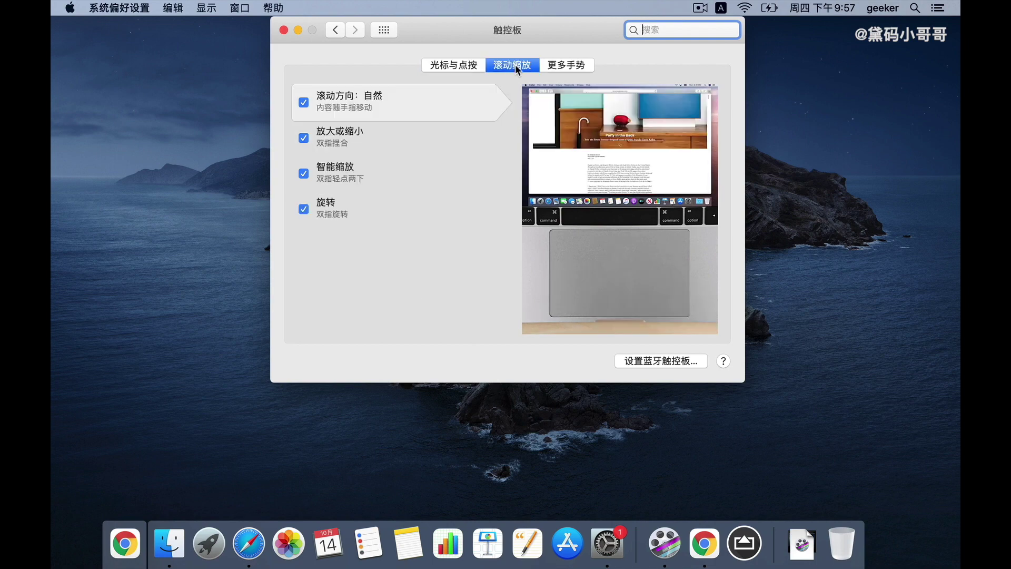
pyautogui.click(469, 64)
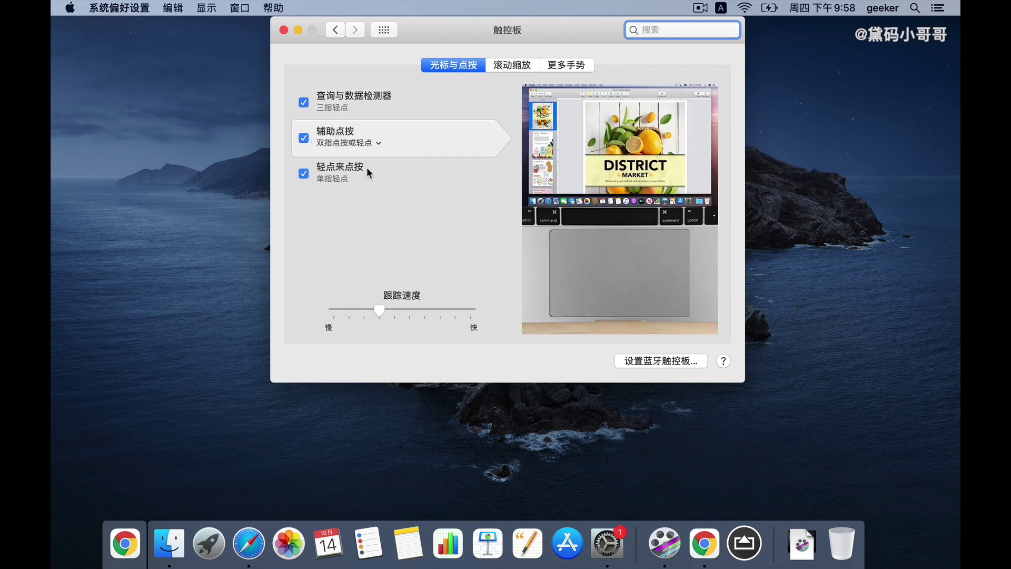
# Examine the tap-to-click preview and the scroll and zoom (滚动缩放) gesture previews, including pinch zoom, smart zoom and rotate.
pyautogui.moveTo(366, 169)
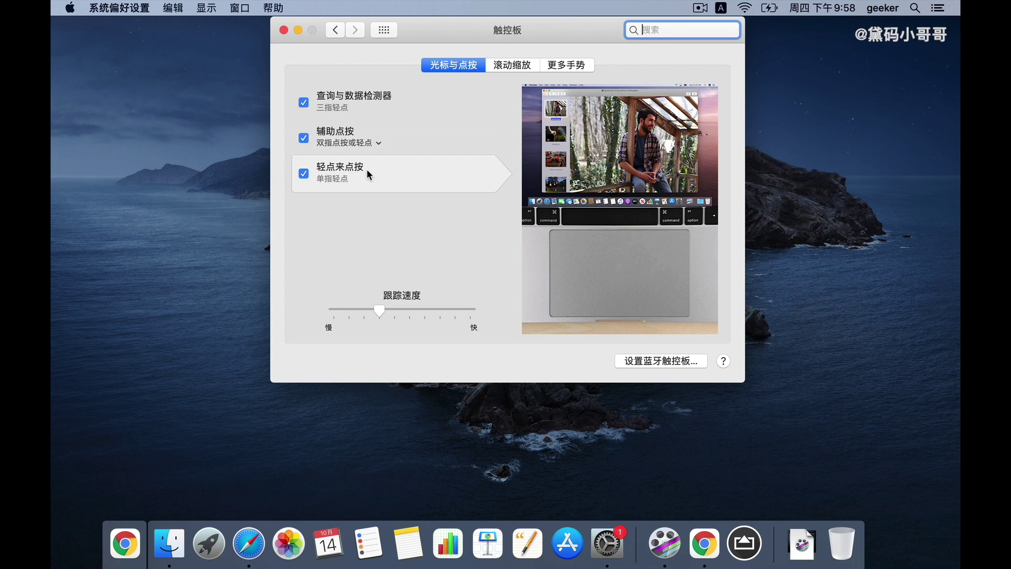
pyautogui.click(517, 64)
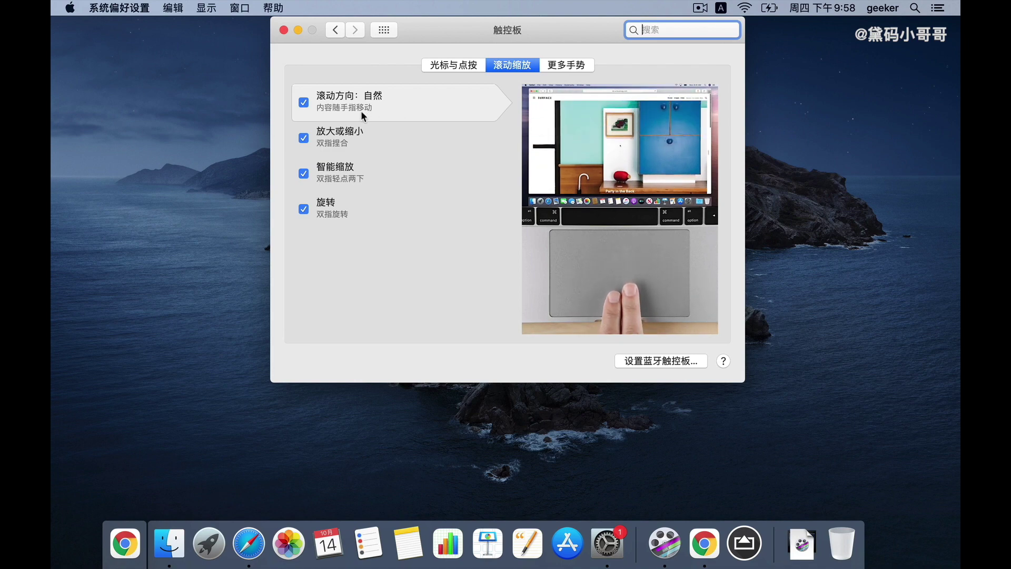
pyautogui.moveTo(361, 139)
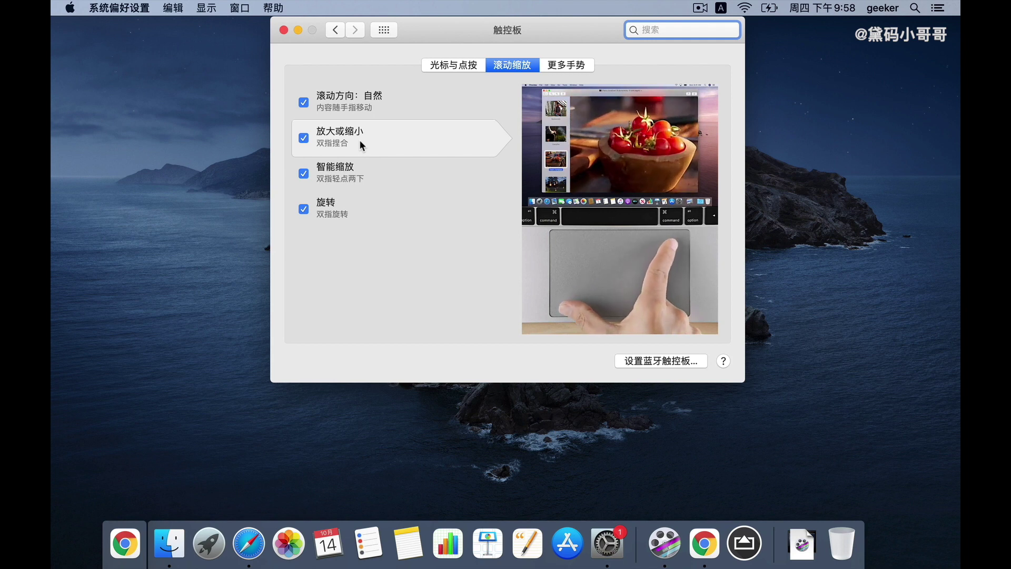
pyautogui.moveTo(354, 176)
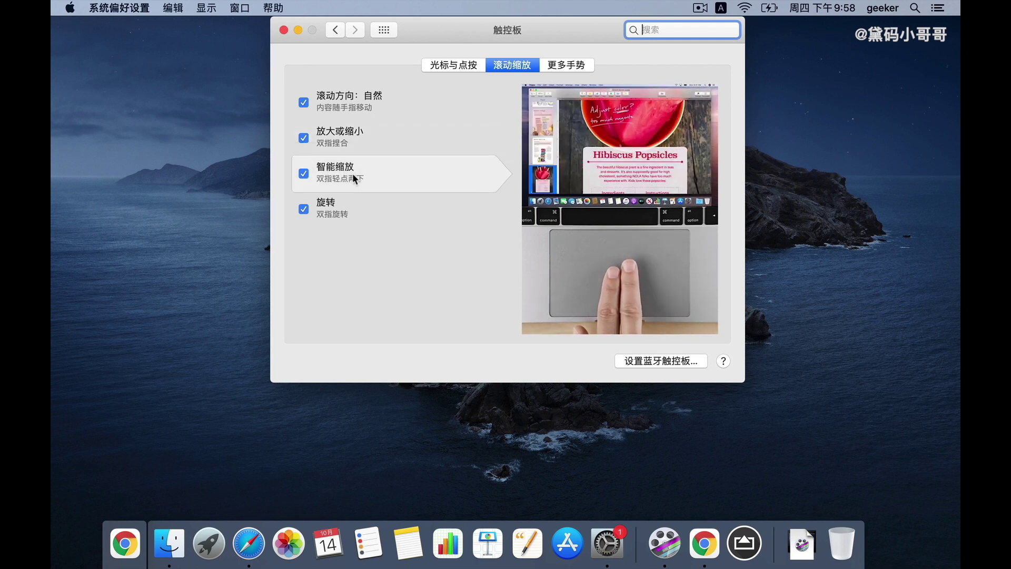
pyautogui.moveTo(352, 210)
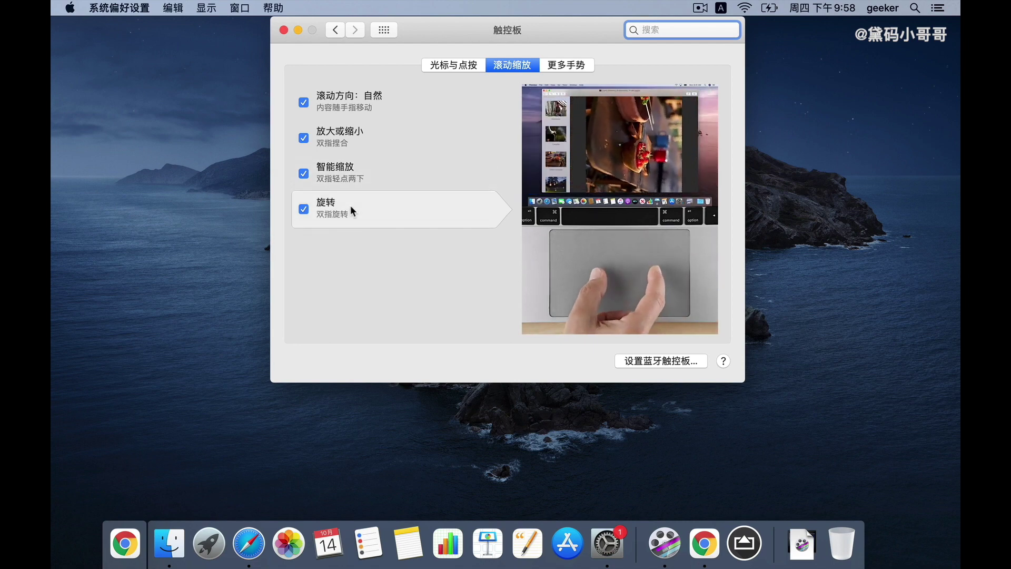
# Examine the more gestures (更多手势) previews for swiping between full-screen apps, Notification Center (通知中心) and Mission Control (调度中心).
pyautogui.click(561, 65)
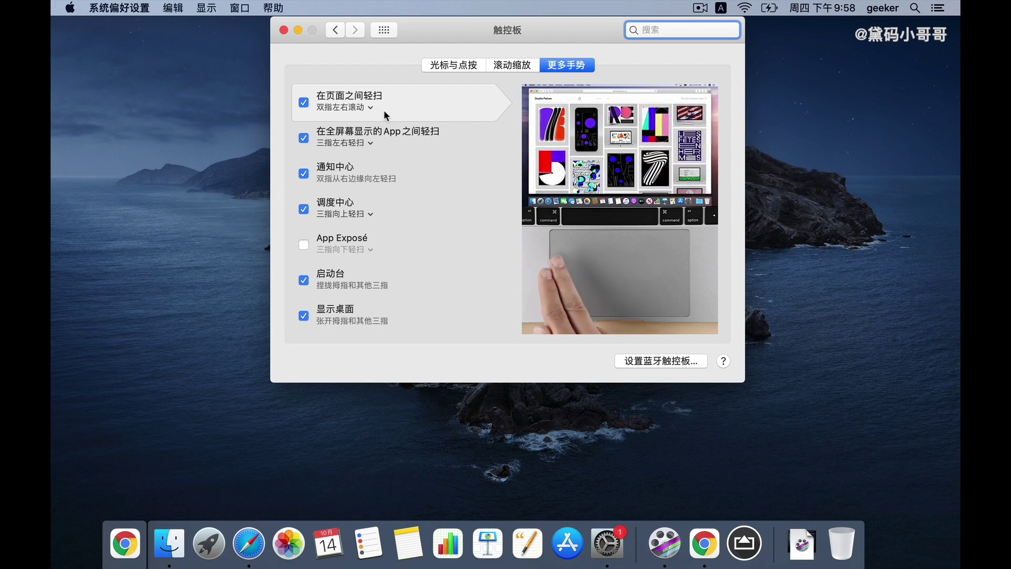
pyautogui.moveTo(393, 135)
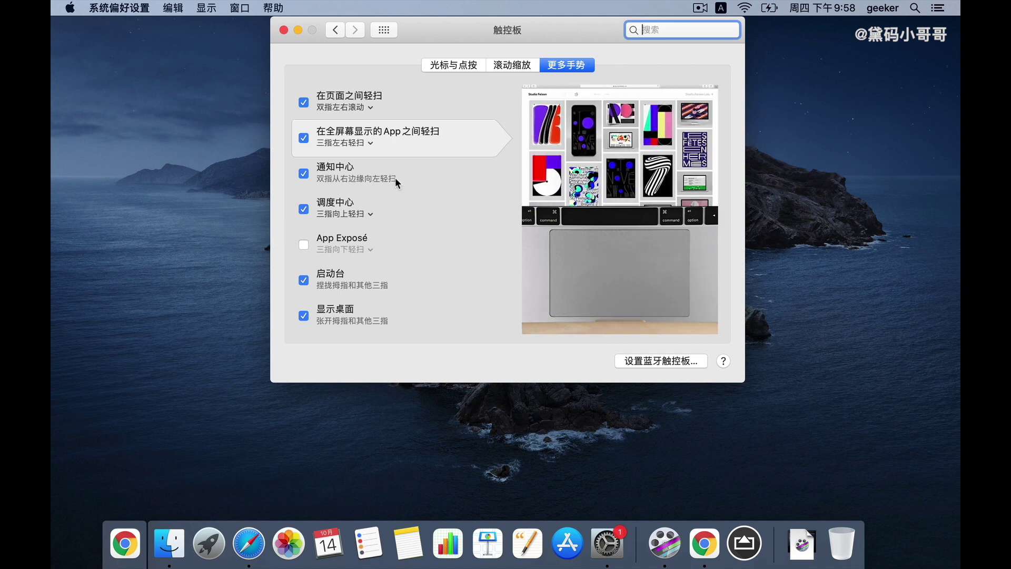
pyautogui.moveTo(396, 178)
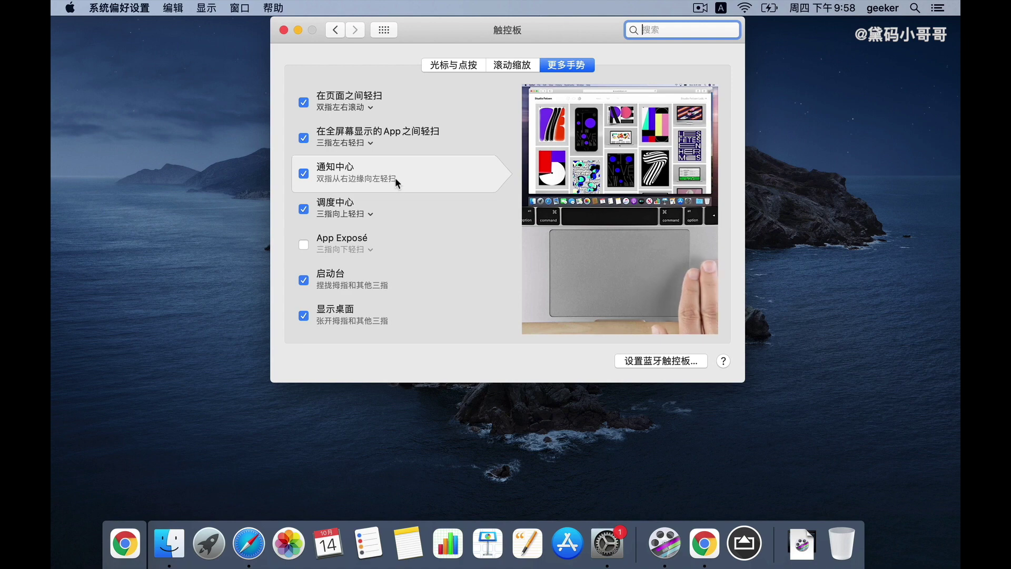
pyautogui.moveTo(397, 207)
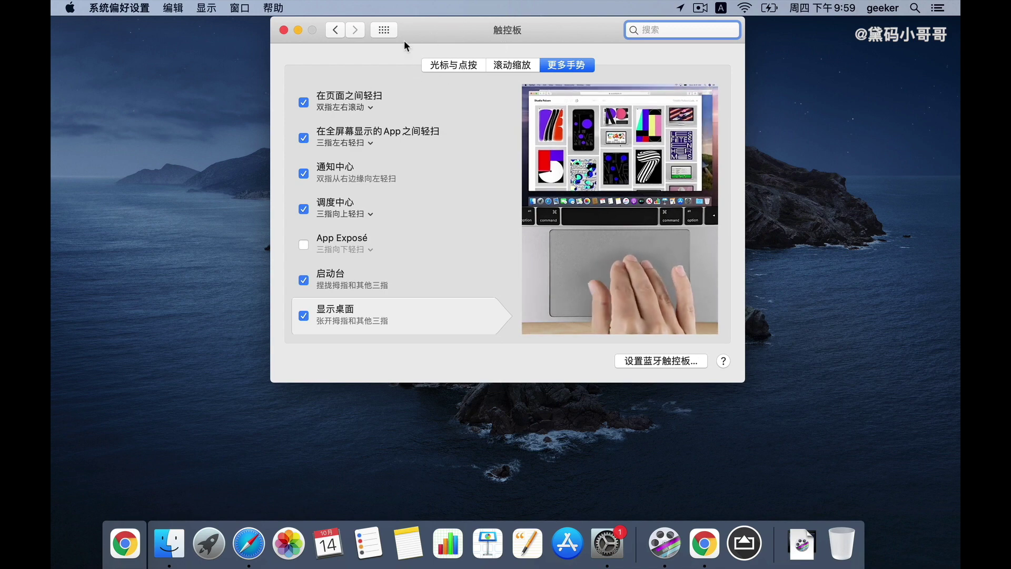
# Reposition the System Preferences window and open the Pointer Control (指针控制) settings under Accessibility (辅助功能).
pyautogui.moveTo(447, 24); pyautogui.dragTo(415, 61)
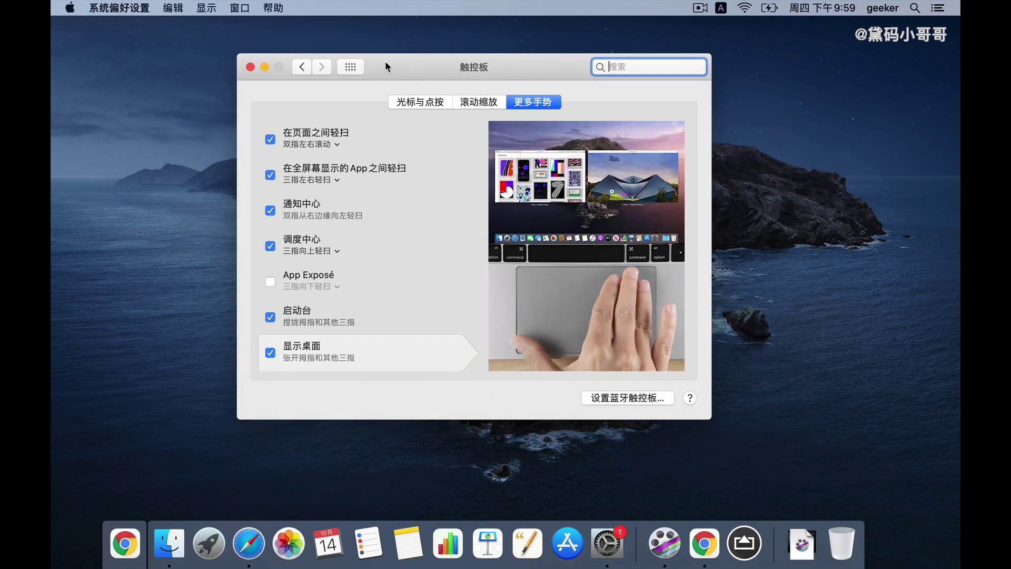
pyautogui.click(353, 66)
pyautogui.click(393, 236)
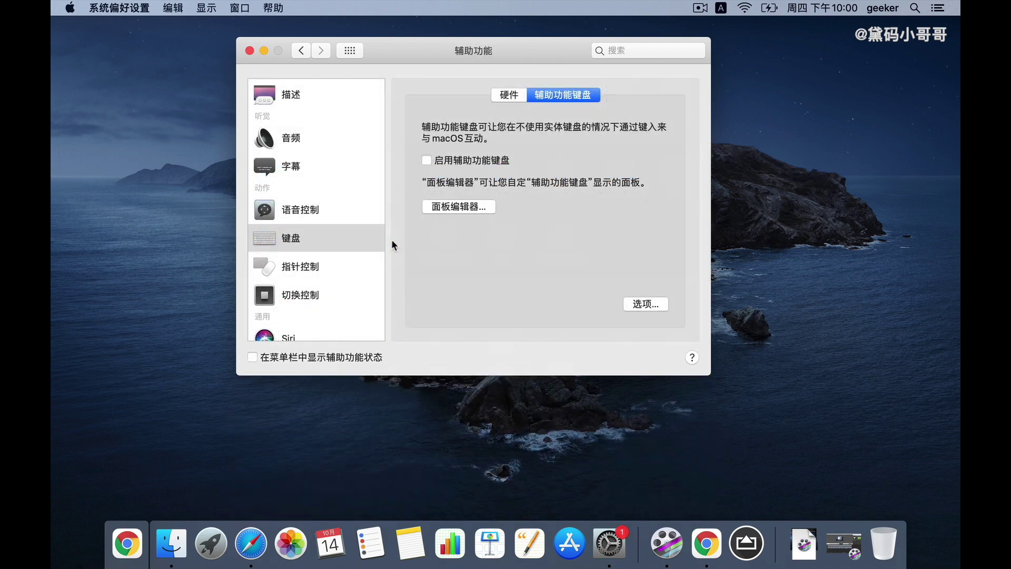
pyautogui.scroll(-3, 349, 294)
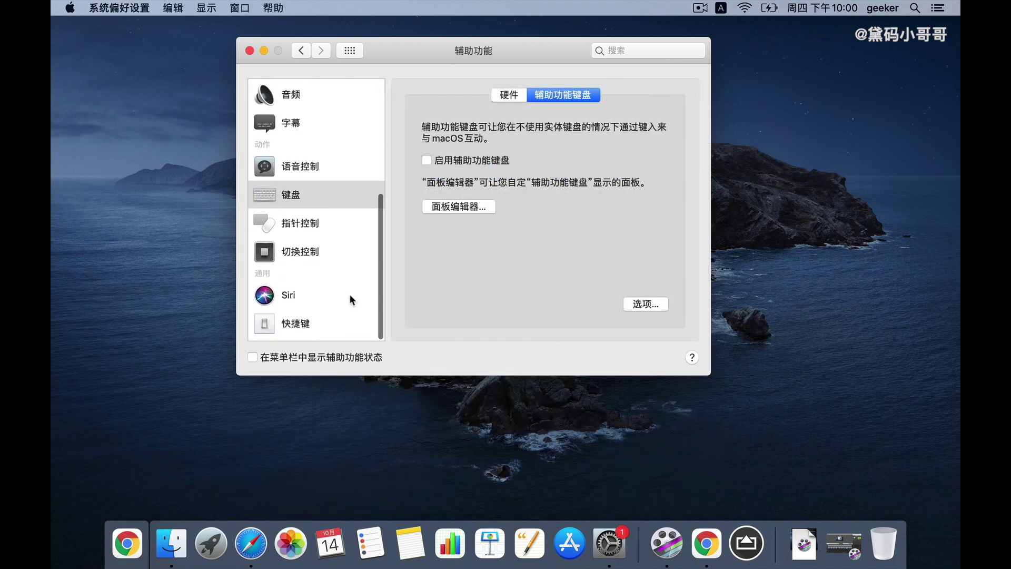
pyautogui.click(328, 230)
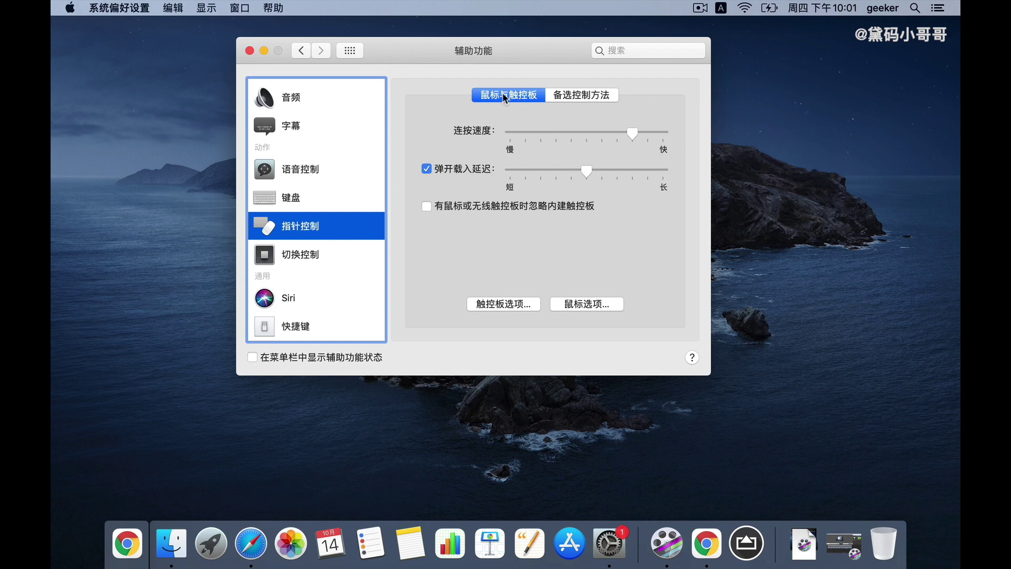
# Enable dragging (启用拖移) with the three-finger drag (三指拖移) option in the trackpad options.
pyautogui.click(504, 305)
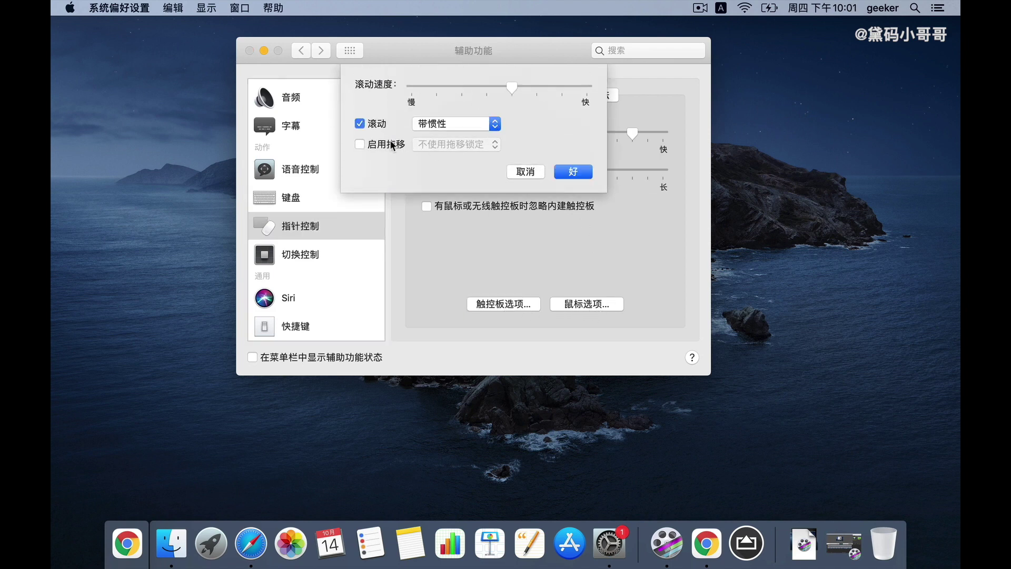
pyautogui.click(391, 144)
pyautogui.click(496, 147)
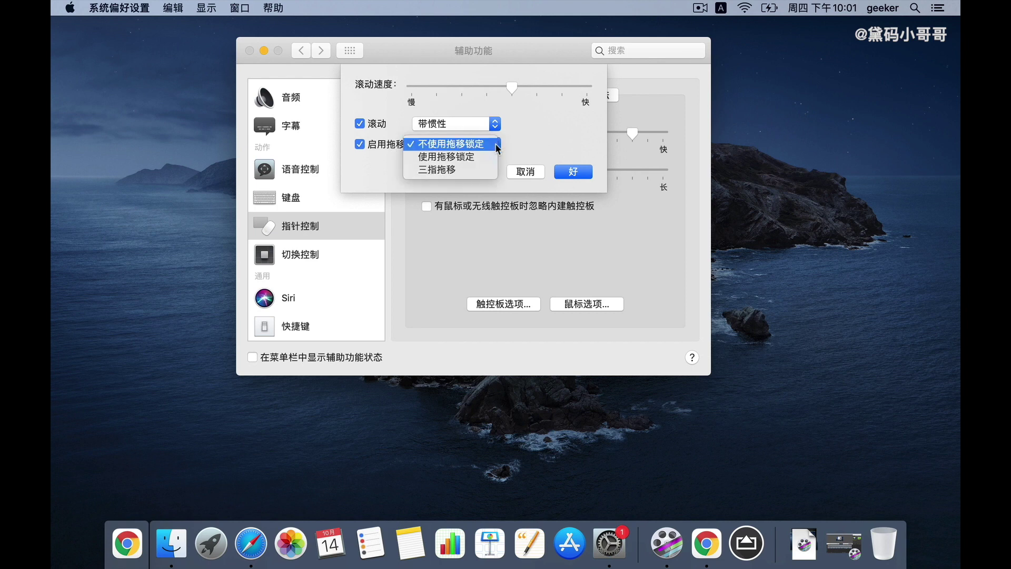
pyautogui.click(472, 171)
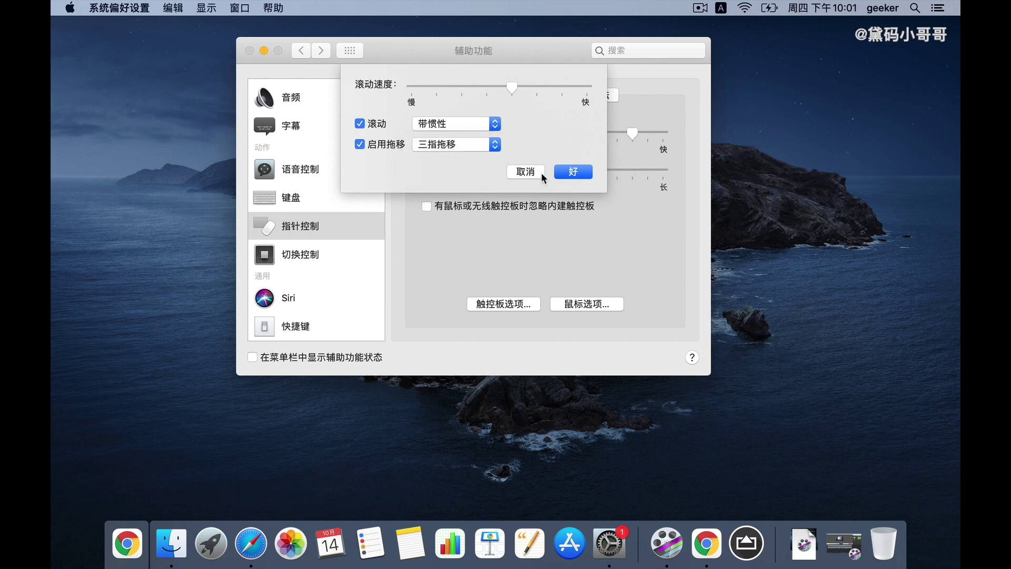
pyautogui.click(569, 173)
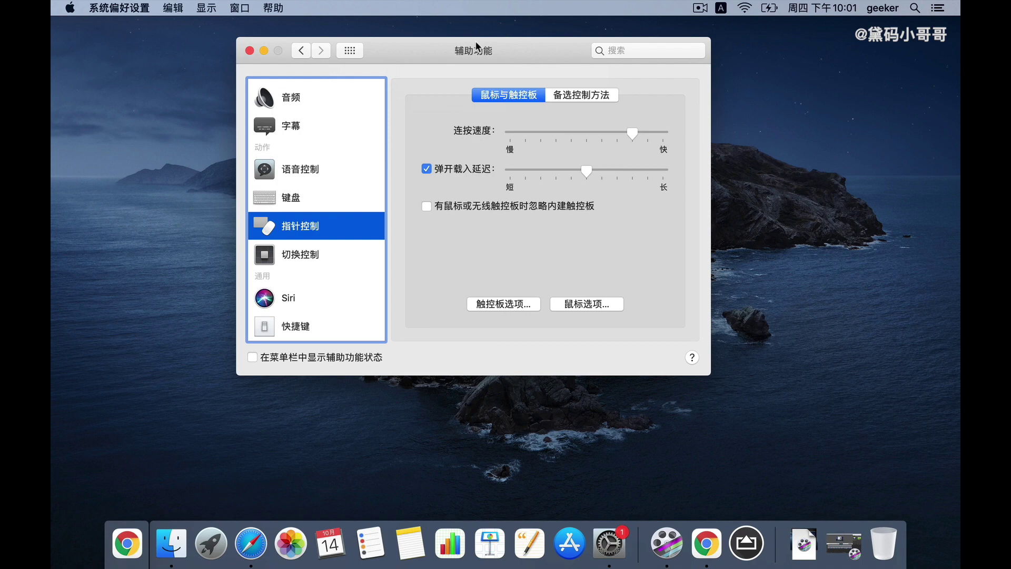
# Move the window, return to the Trackpad (触控板) settings and view the finger options for swiping between full-screen apps.
pyautogui.moveTo(477, 42); pyautogui.dragTo(497, 68)
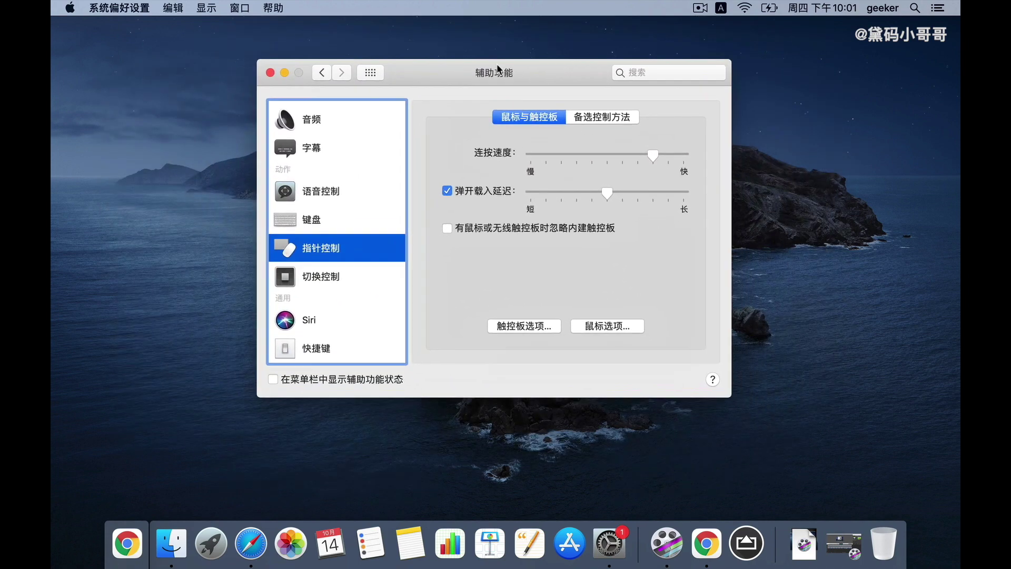
pyautogui.click(373, 75)
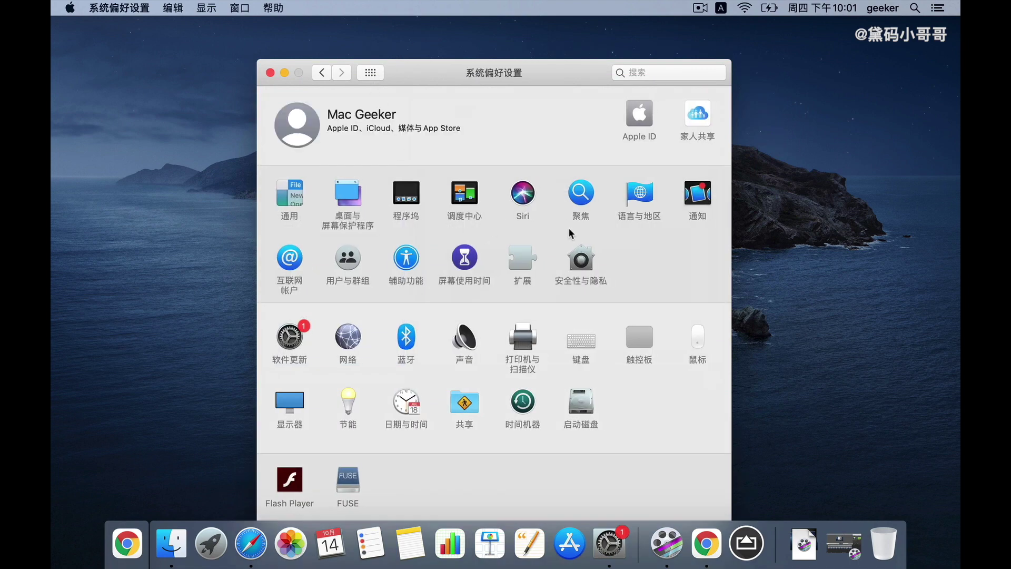
pyautogui.click(640, 339)
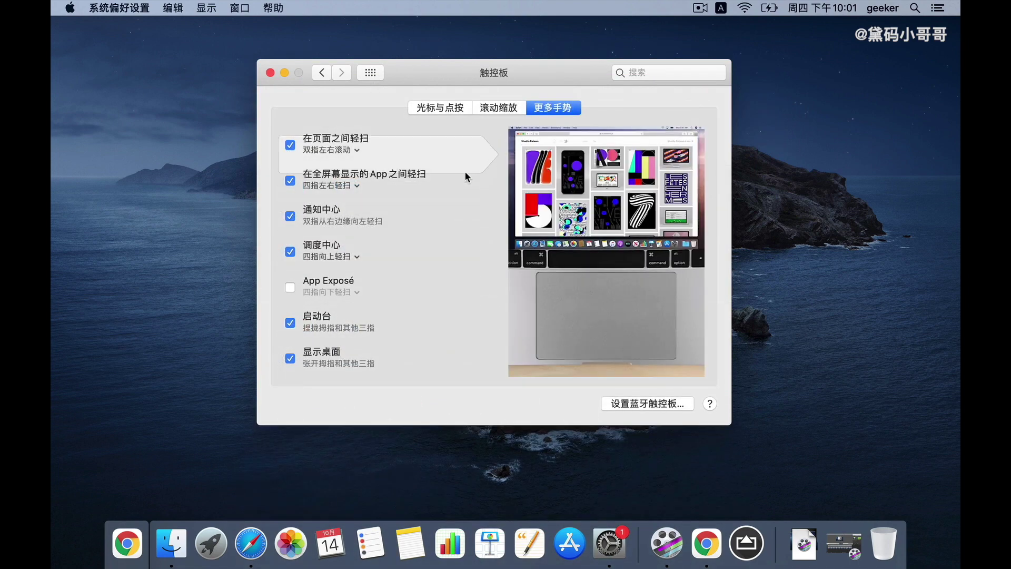
pyautogui.click(330, 187)
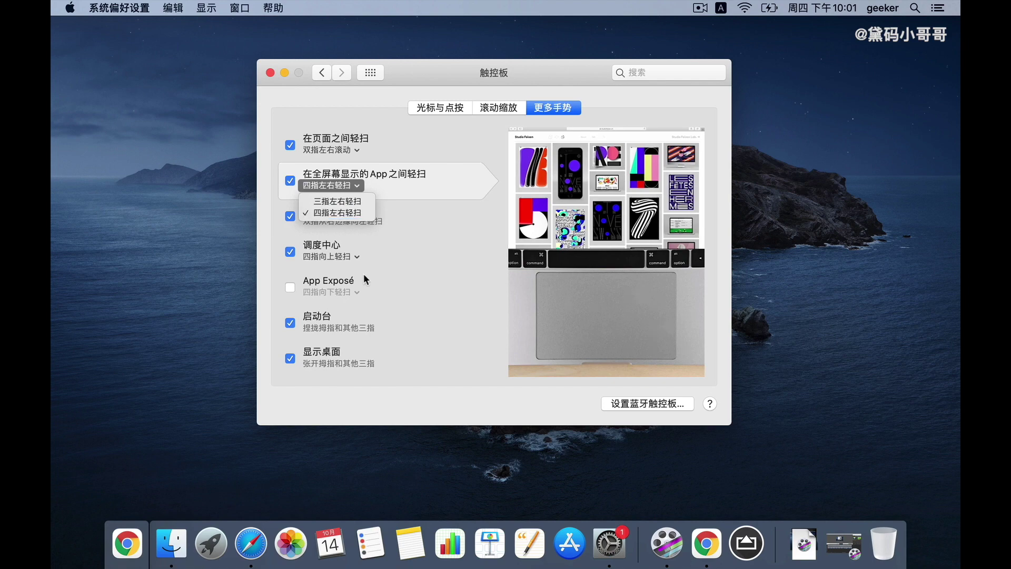
pyautogui.click(396, 414)
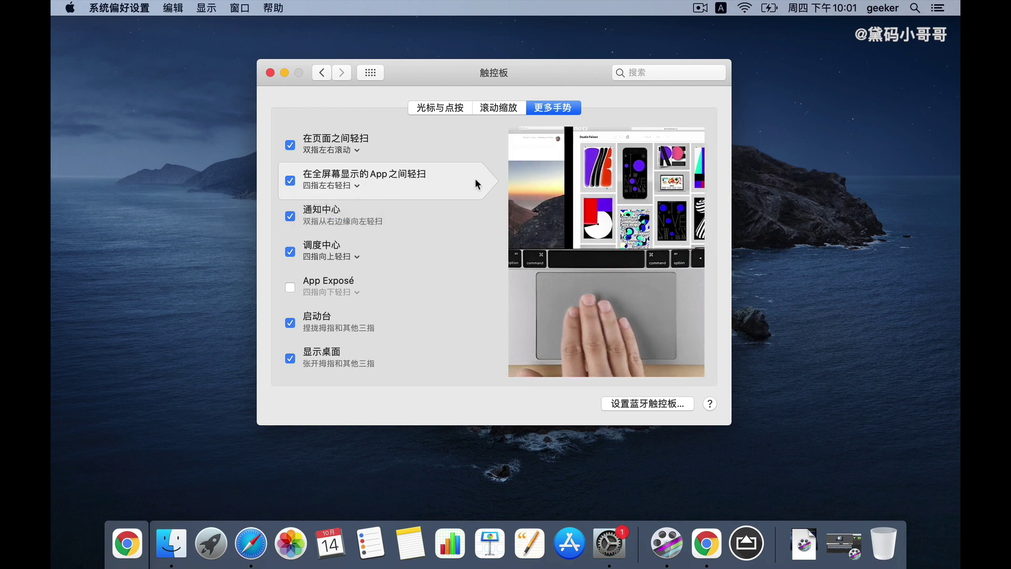
# Look through the Trackpad's point and click, scroll and zoom, and more gestures settings once more.
pyautogui.click(440, 107)
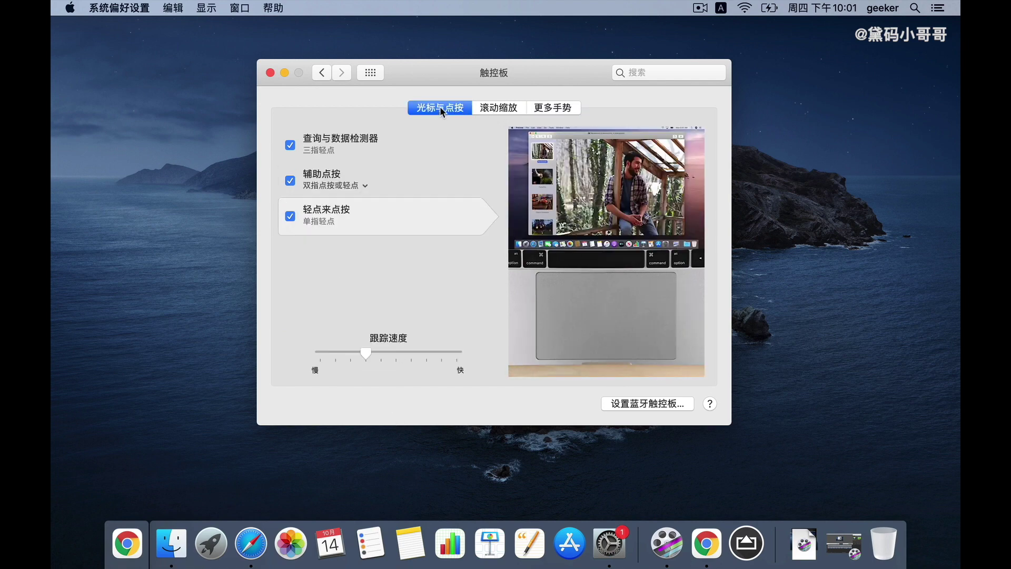
pyautogui.click(485, 110)
pyautogui.click(541, 107)
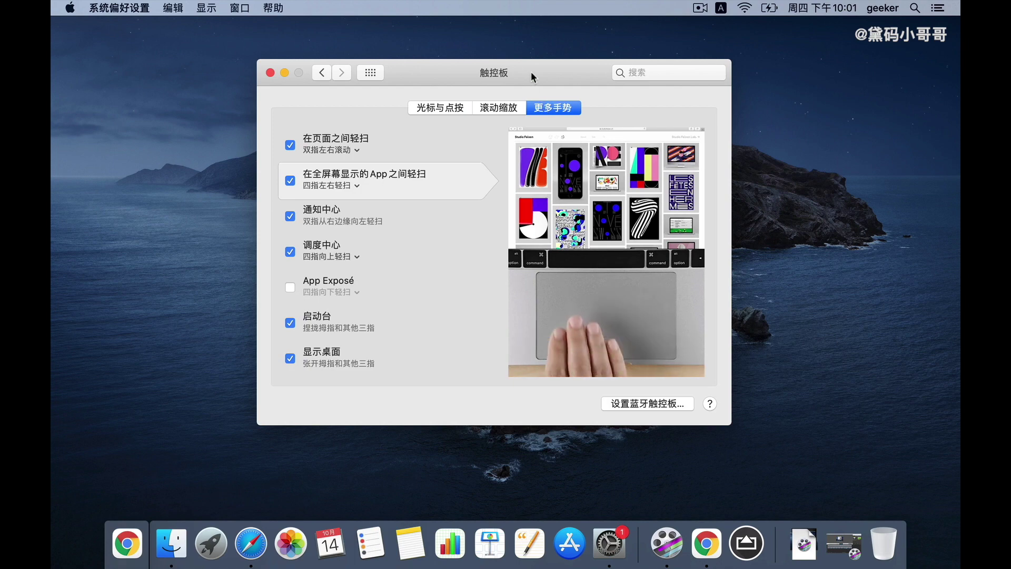
# Move the Trackpad settings window to different places on the desktop, switching focus to the desktop in between.
pyautogui.moveTo(531, 72); pyautogui.dragTo(561, 79)
pyautogui.click(830, 242)
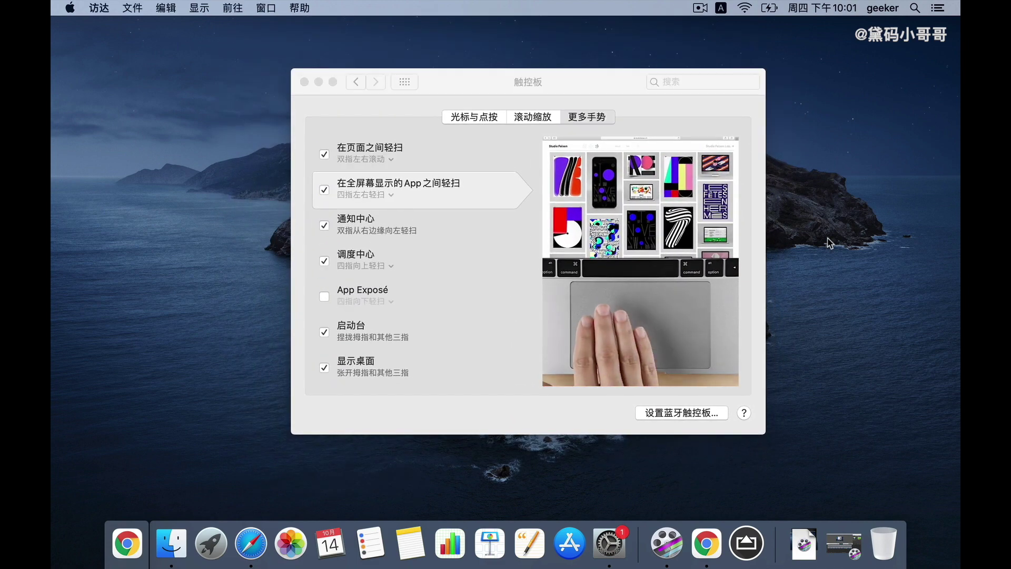
pyautogui.moveTo(596, 84); pyautogui.dragTo(554, 106)
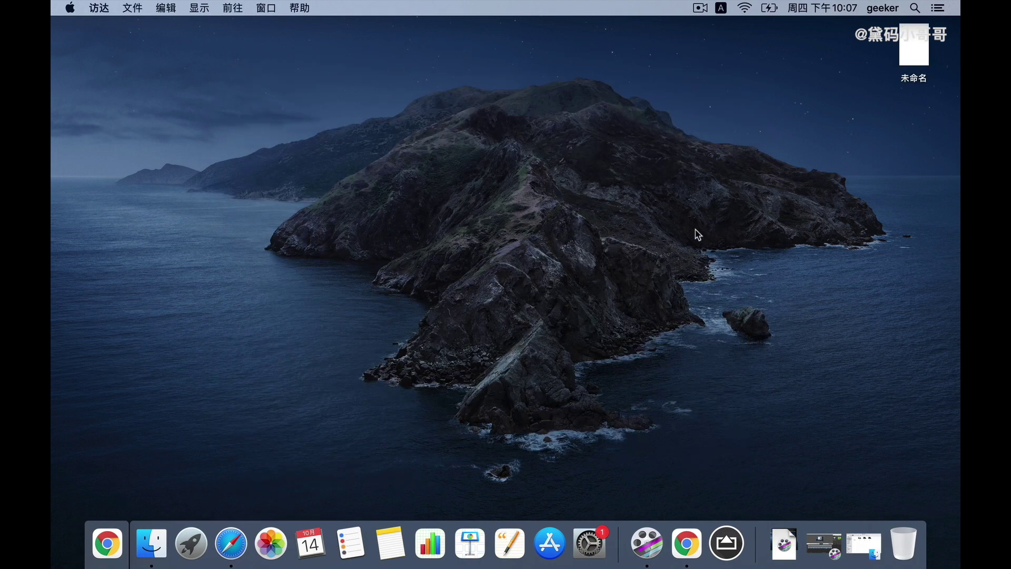
# Move the 未命名 file from the desktop's corner to the right of center and copy it.
pyautogui.moveTo(905, 52); pyautogui.dragTo(676, 215)
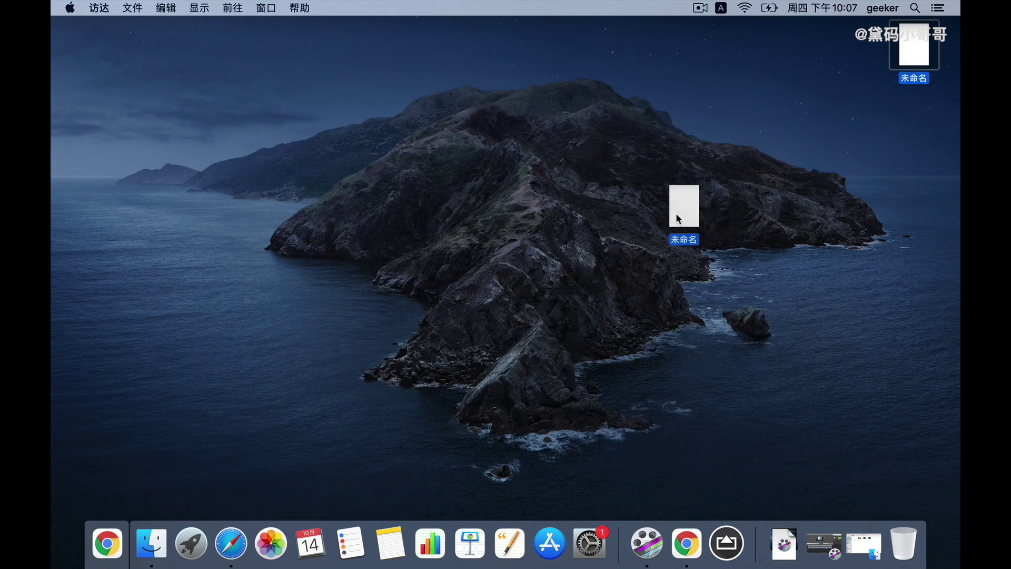
pyautogui.moveTo(675, 213); pyautogui.dragTo(675, 212)
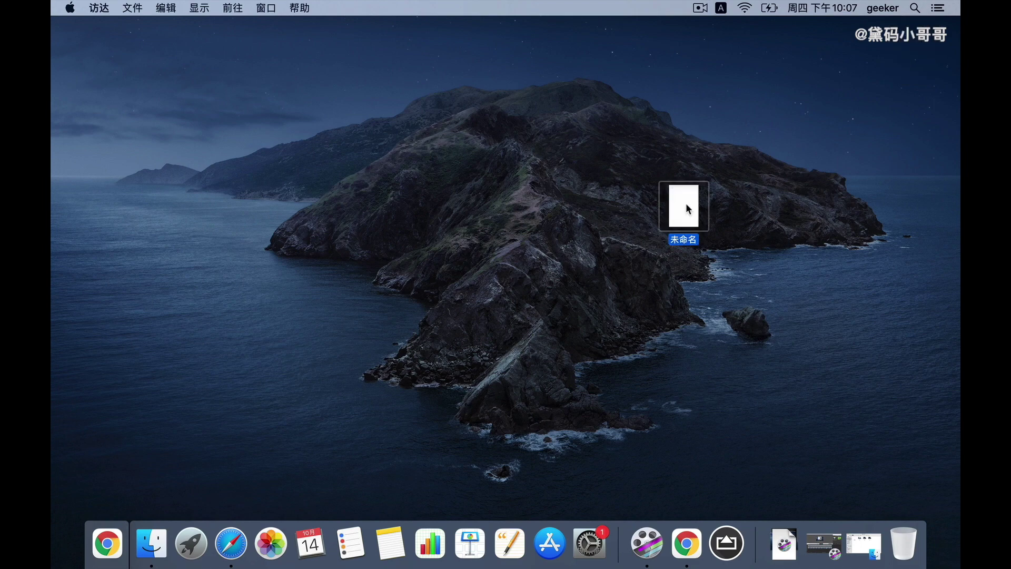
pyautogui.rightClick(686, 204)
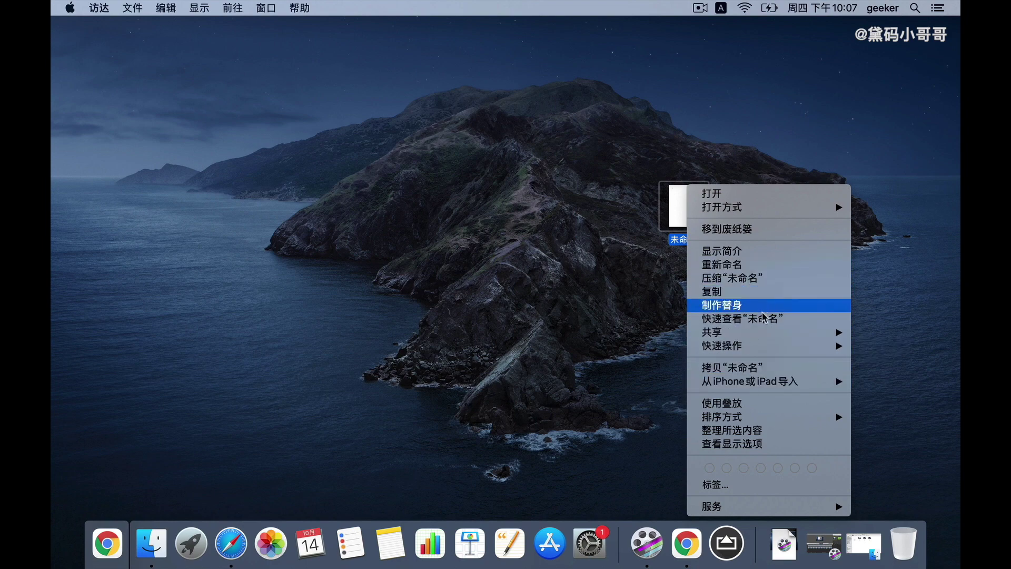
pyautogui.click(765, 368)
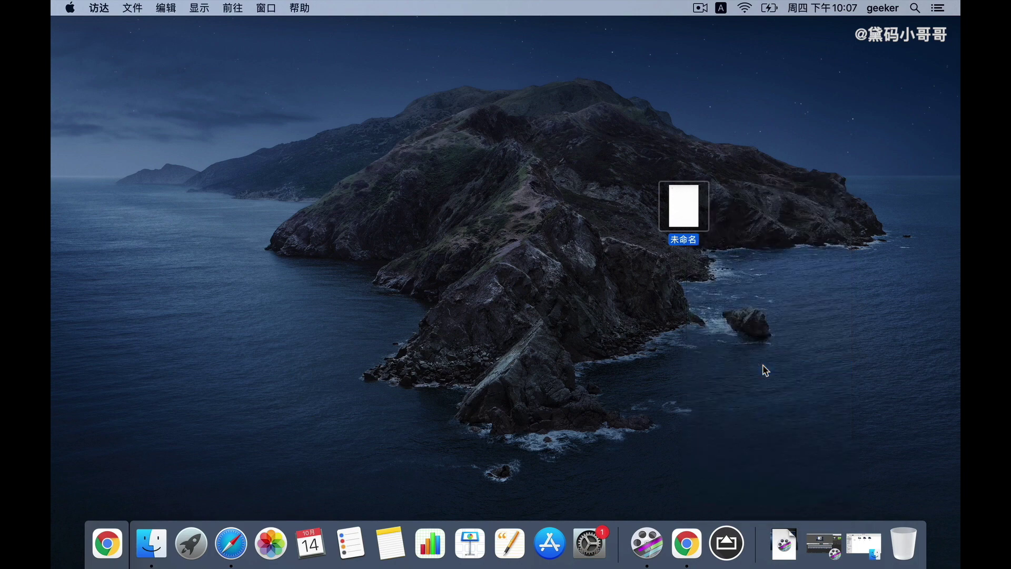
pyautogui.click(731, 298)
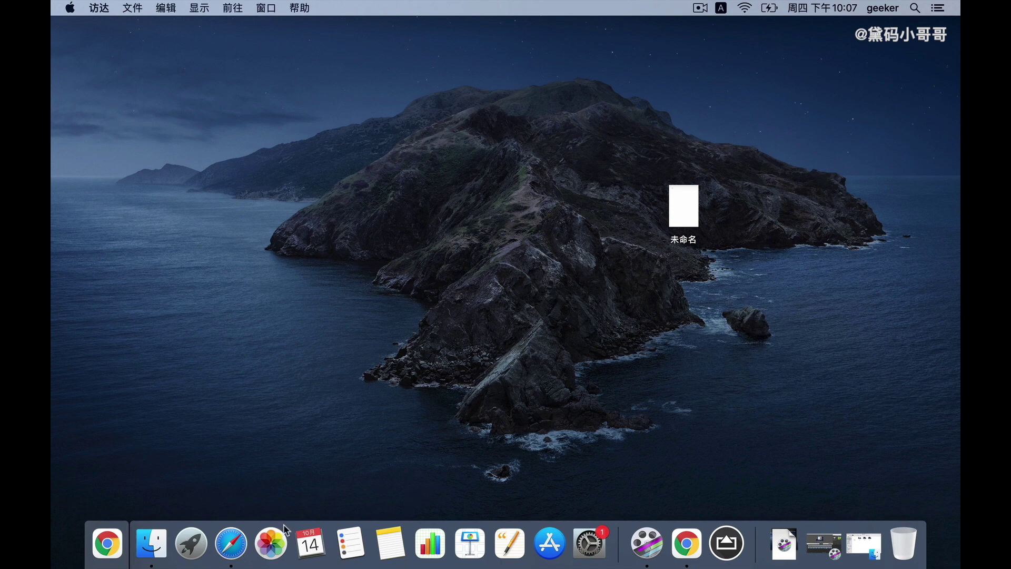
# Paste the copied 未命名 file into the Documents (文稿) folder in Finder.
pyautogui.click(152, 543)
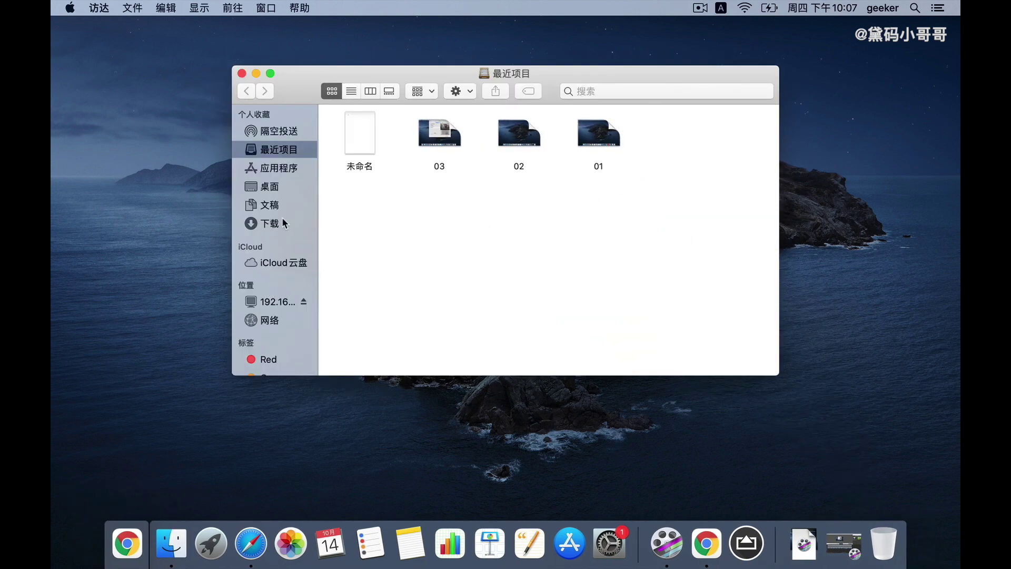
pyautogui.click(269, 205)
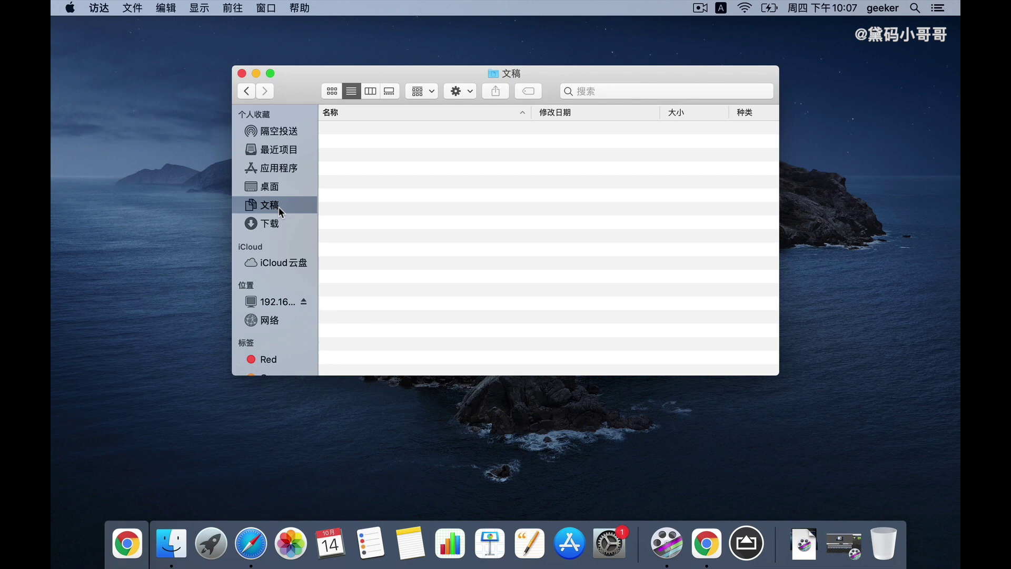
pyautogui.rightClick(514, 274)
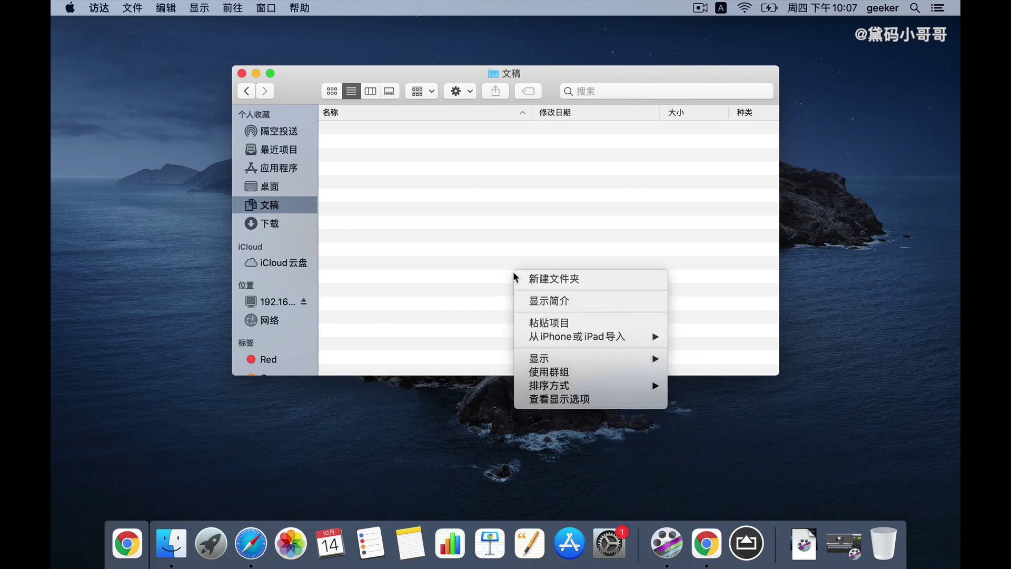
pyautogui.click(548, 322)
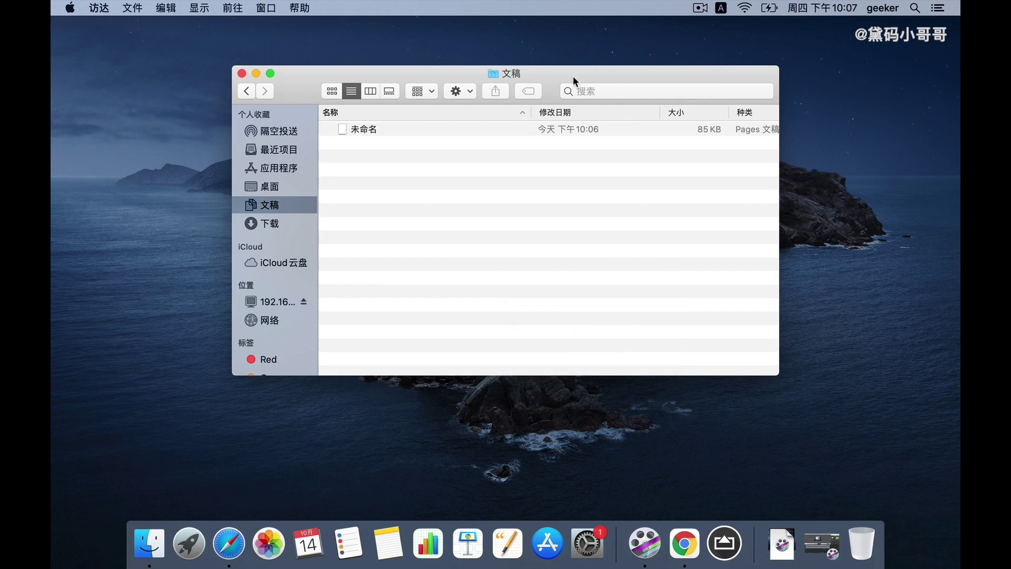
# Move the Finder window clear of the 未命名 file on the desktop, duplicate the file and place the copy beside the original.
pyautogui.moveTo(573, 75); pyautogui.dragTo(432, 152)
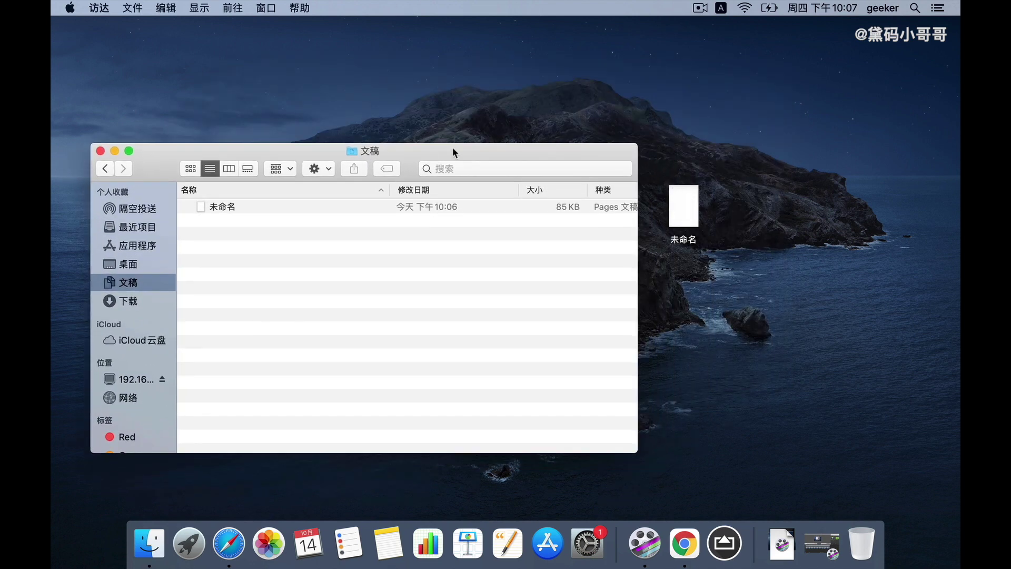
pyautogui.rightClick(680, 206)
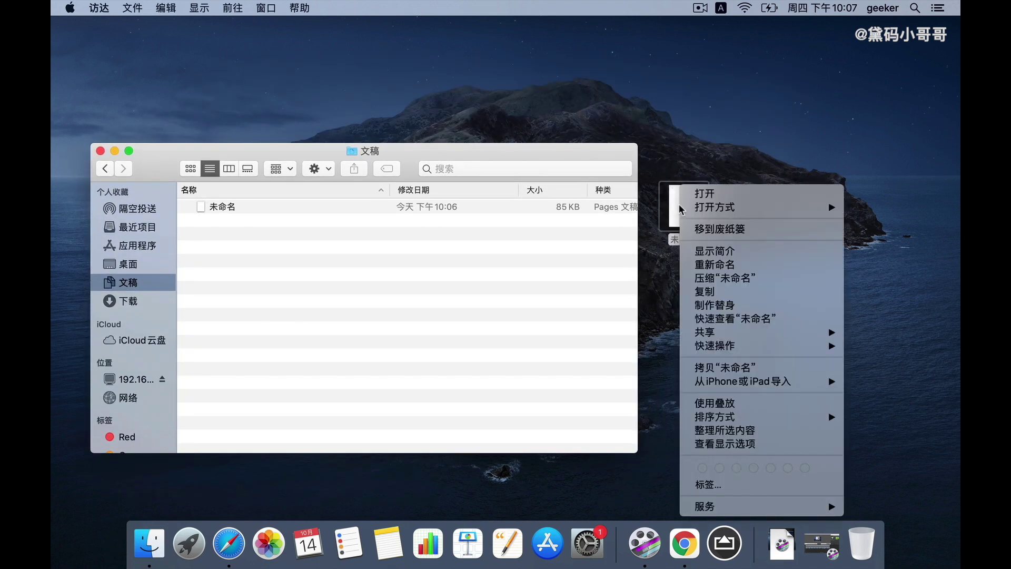
pyautogui.click(748, 291)
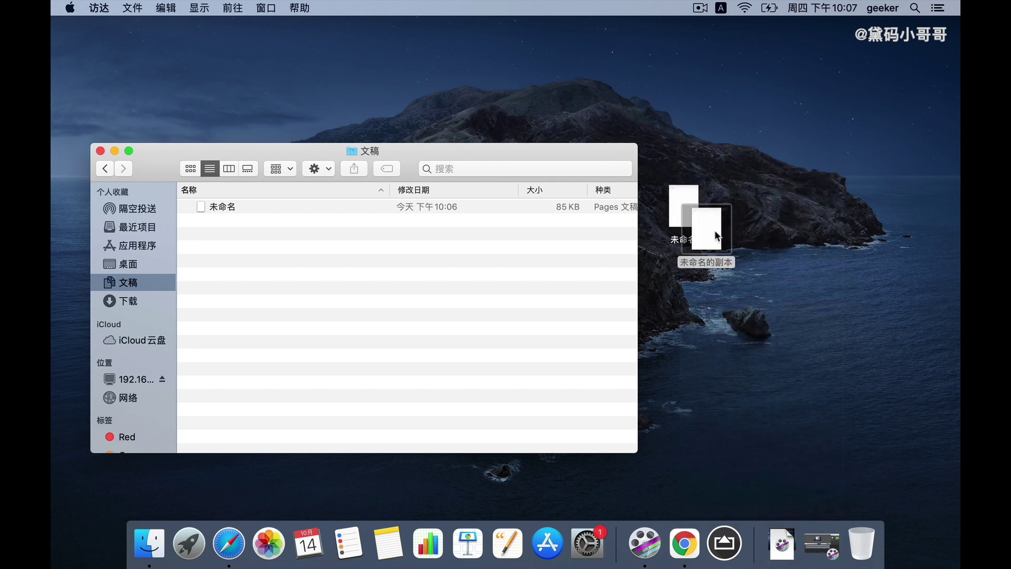
pyautogui.moveTo(715, 229); pyautogui.dragTo(784, 236)
pyautogui.click(785, 342)
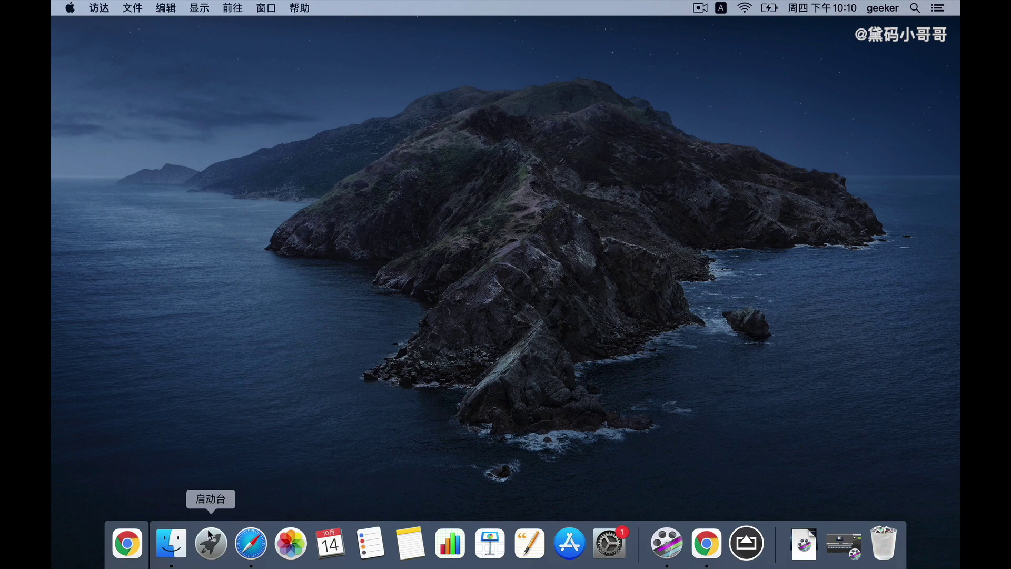
# Look through the pages of installed apps in Launchpad (启动台) and return to the desktop.
pyautogui.click(210, 551)
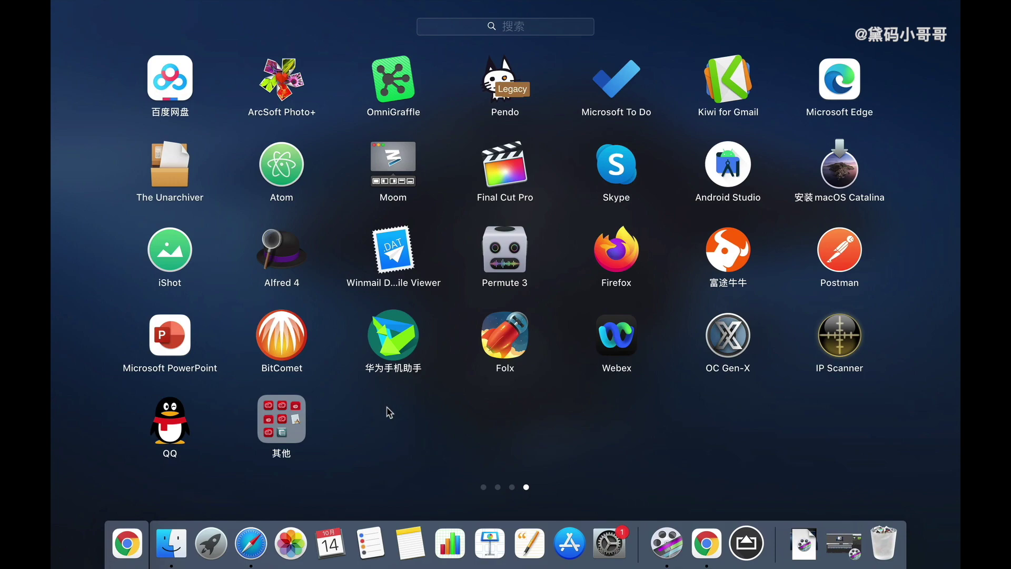
pyautogui.hscroll(-3, 390, 413)
pyautogui.hscroll(-3, 390, 413)
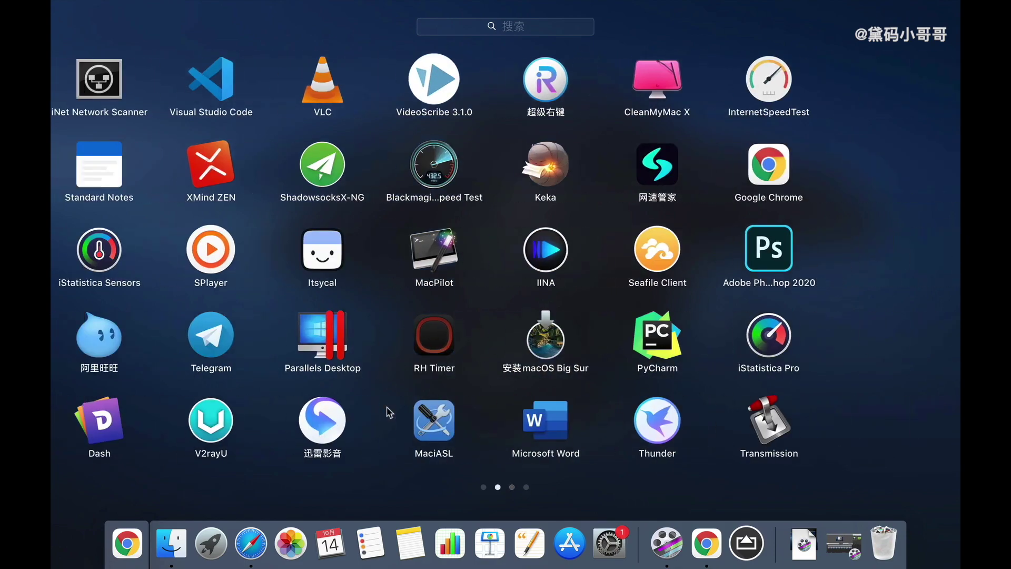
pyautogui.press('Escape')
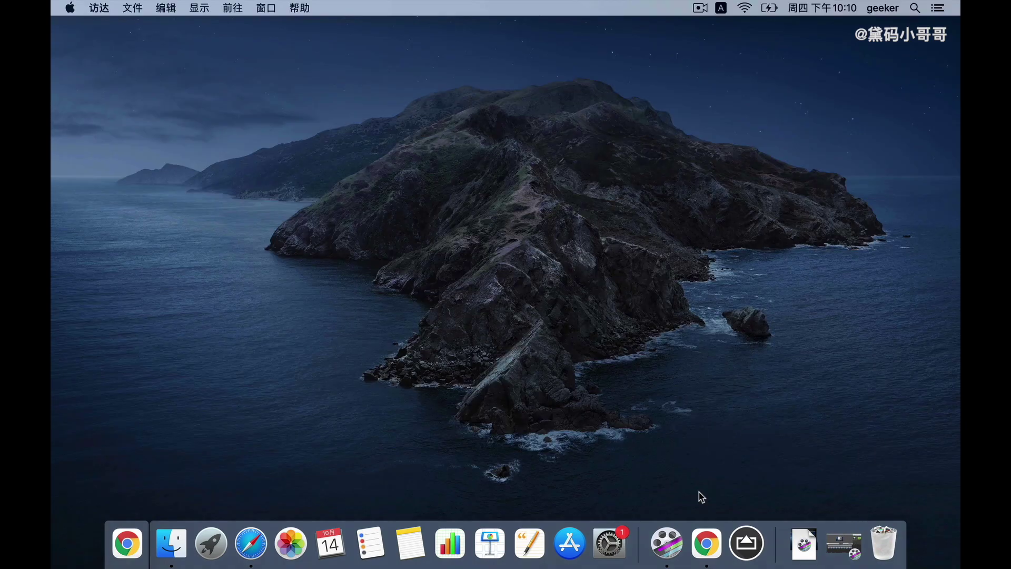
# Open a Finder window, view Documents (文稿) and Downloads (下载), and shift the window slightly to the left.
pyautogui.click(174, 547)
pyautogui.click(174, 548)
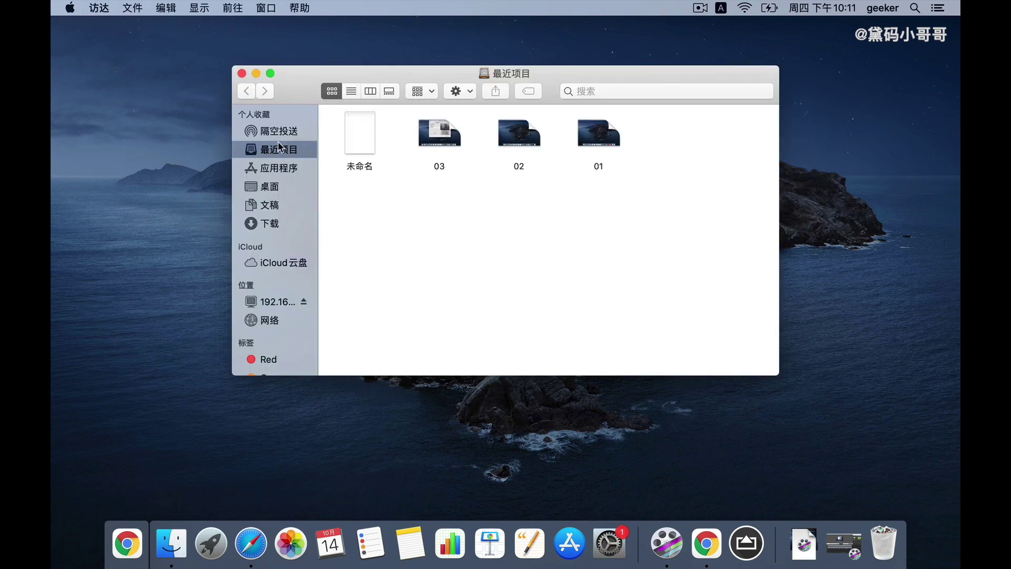
pyautogui.click(283, 206)
pyautogui.click(283, 224)
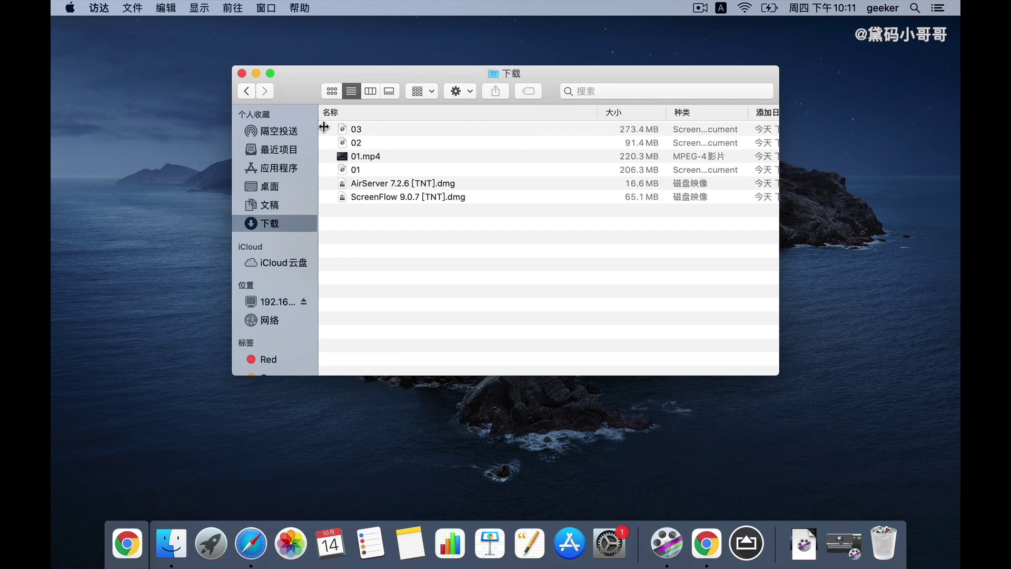
pyautogui.moveTo(304, 81); pyautogui.dragTo(252, 77)
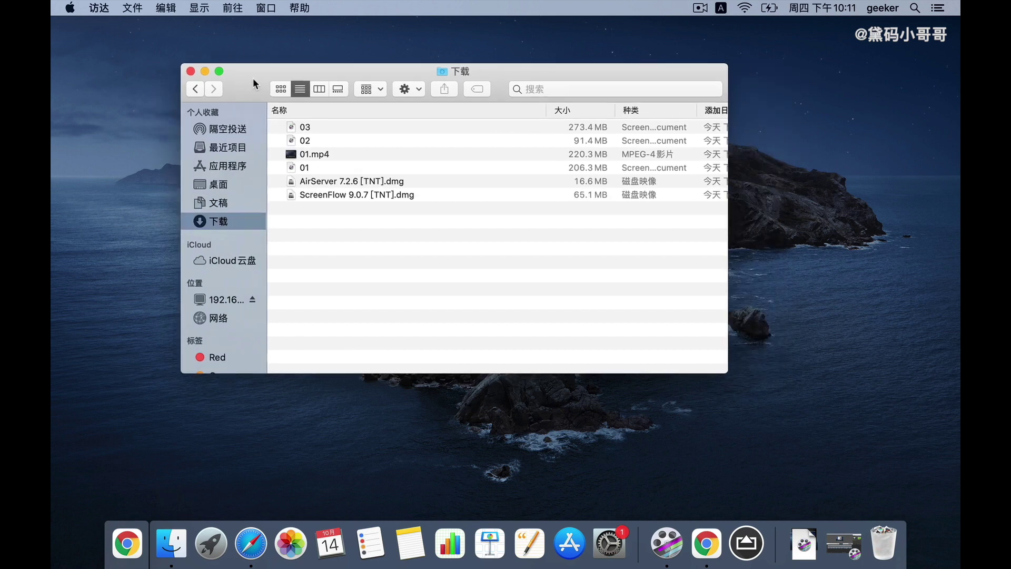
# Open the Finder preferences and turn on showing hard disks (硬盘) on the desktop.
pyautogui.click(102, 5)
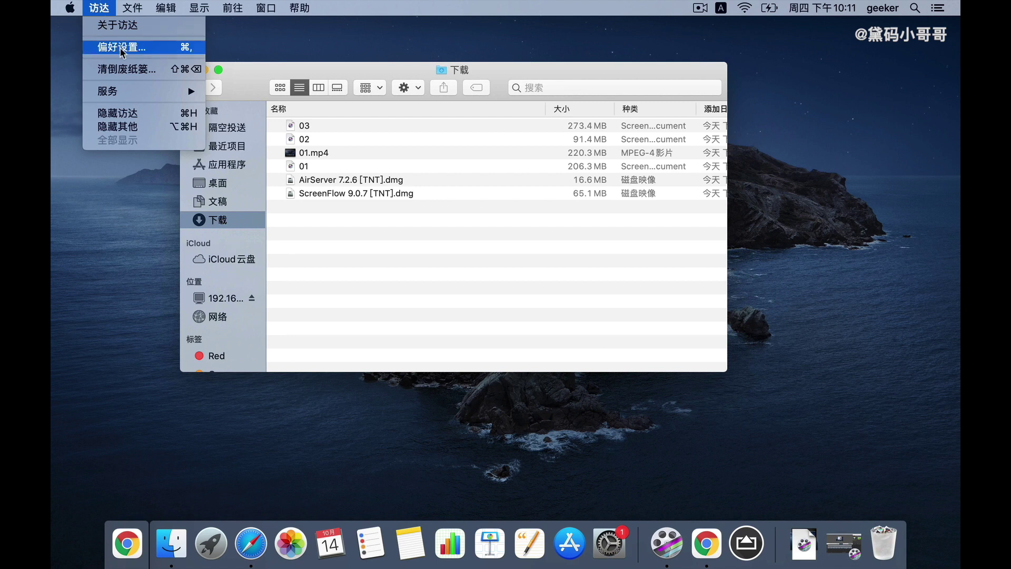
pyautogui.click(122, 47)
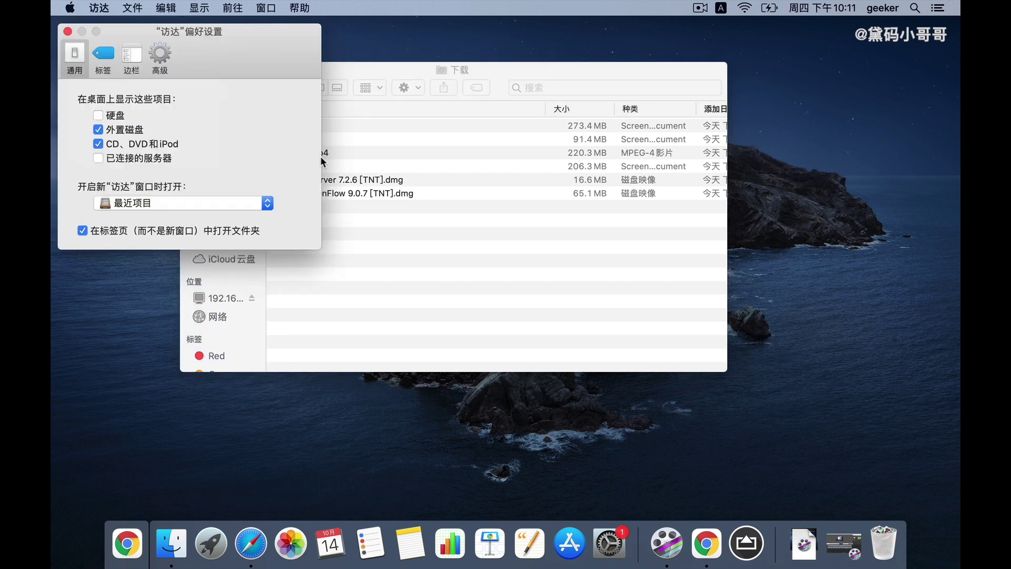
pyautogui.click(99, 116)
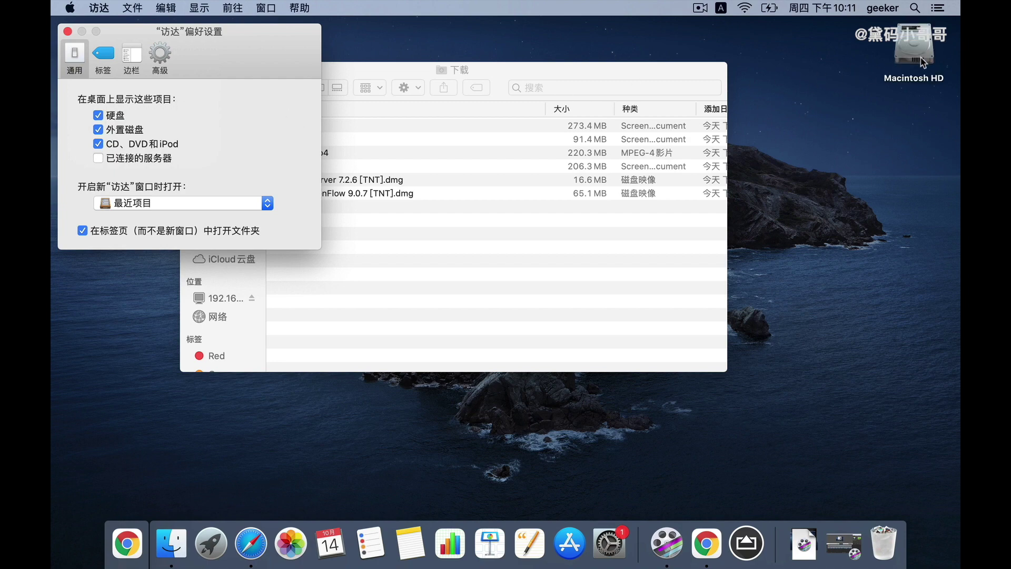
# Examine the contents of Macintosh HD from the desktop, expanding and collapsing the System (系统) and Applications (应用程序) folders.
pyautogui.doubleClick(899, 62)
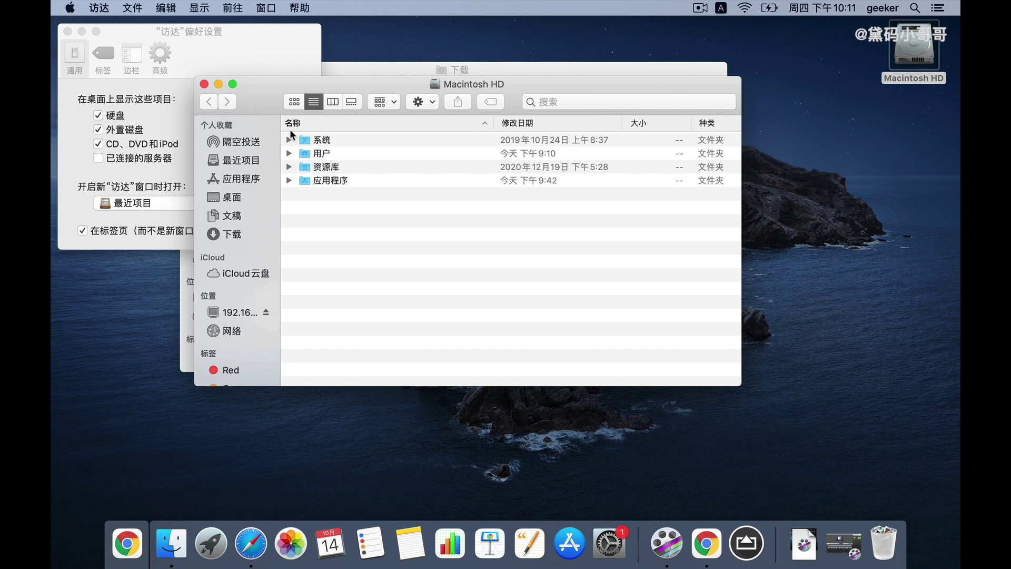
pyautogui.click(289, 140)
pyautogui.click(290, 139)
pyautogui.click(290, 180)
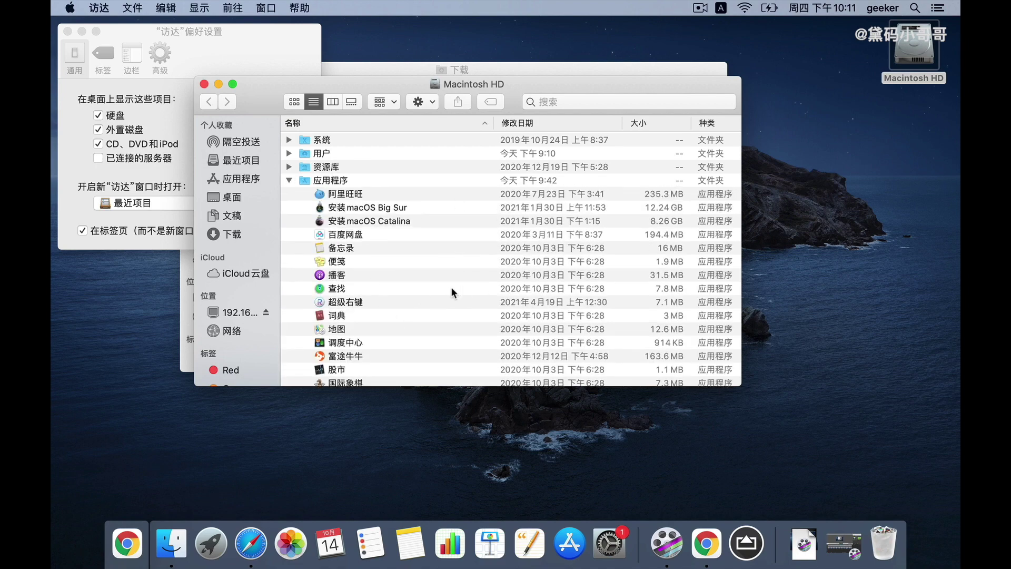
pyautogui.scroll(-5, 450, 286)
pyautogui.scroll(5, 451, 287)
pyautogui.click(289, 180)
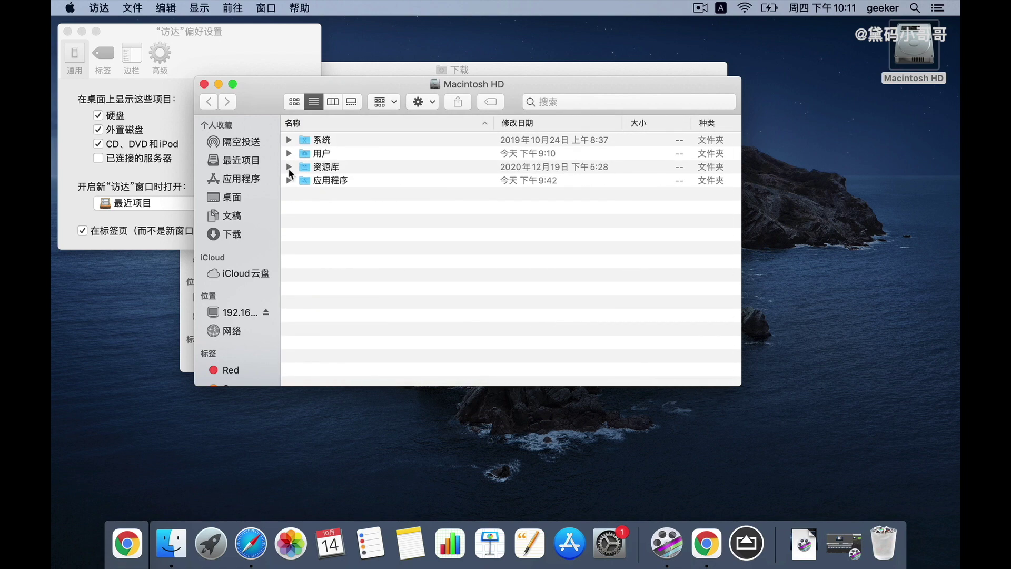
# Close the Macintosh HD window and turn off showing hard disks (硬盘) on the desktop.
pyautogui.click(203, 83)
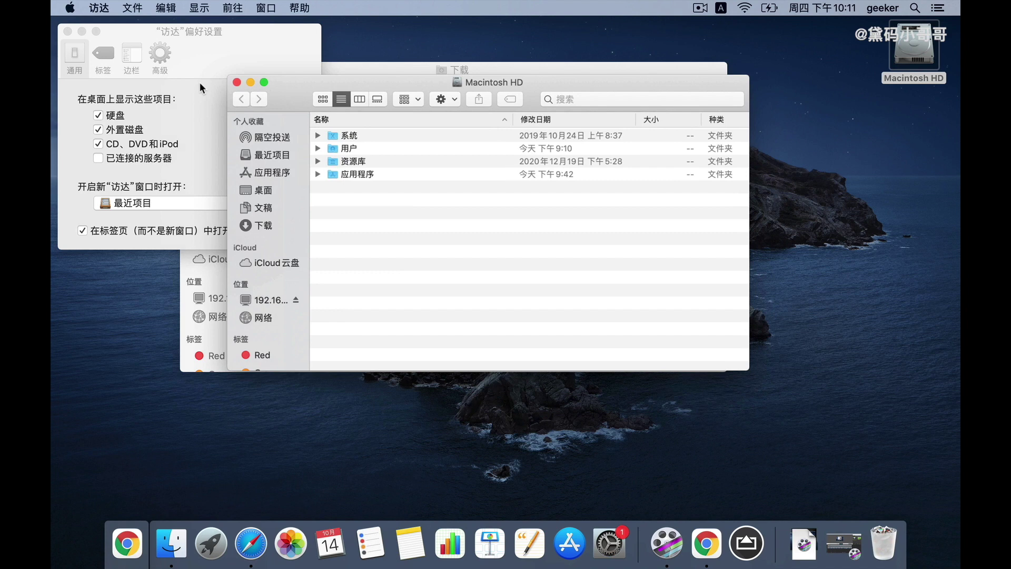
pyautogui.press('super+w')
pyautogui.click(98, 115)
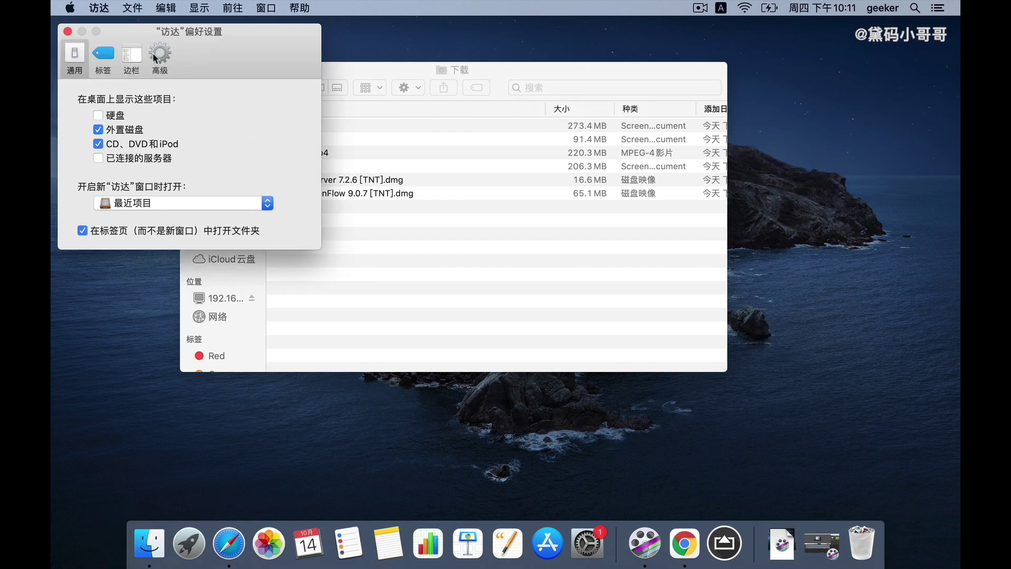
# Add Movies (影片), Music (音乐), Pictures (图片) and the home folder to the Finder sidebar in the preferences.
pyautogui.click(130, 56)
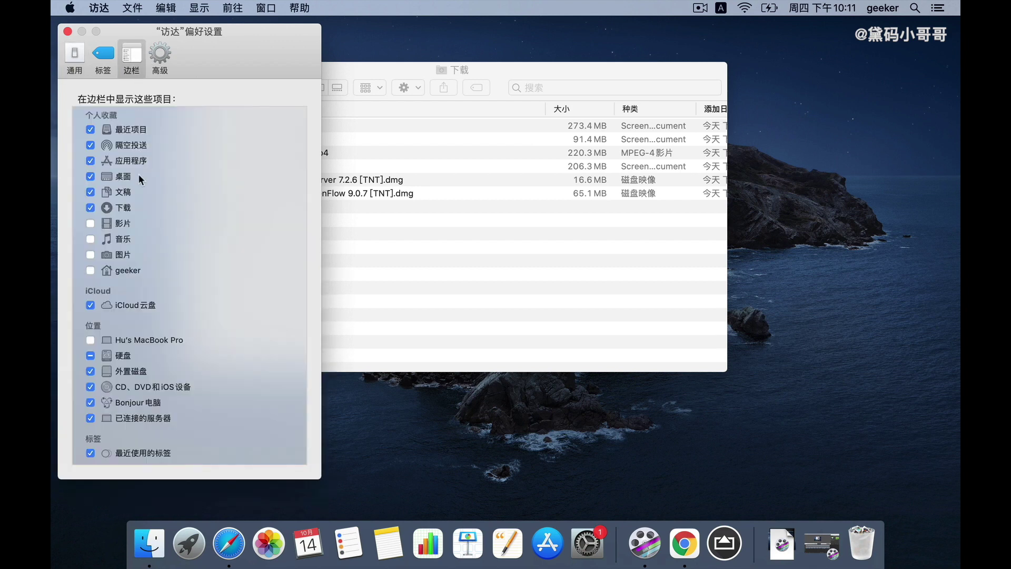
pyautogui.click(91, 224)
pyautogui.click(91, 239)
pyautogui.click(91, 256)
pyautogui.click(92, 271)
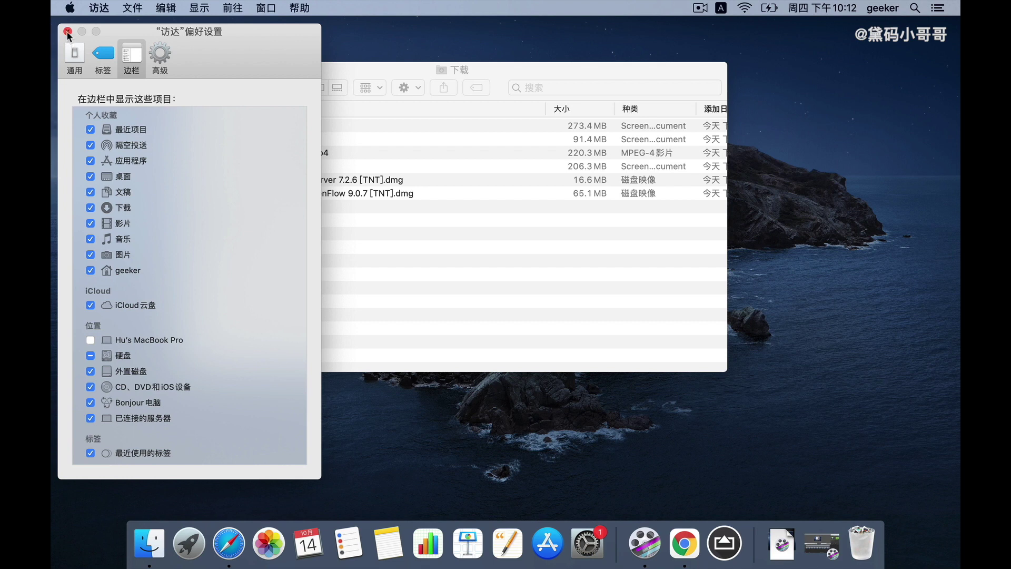
# Turn on showing all filename extensions in the advanced Finder preferences and close the preferences window.
pyautogui.click(161, 58)
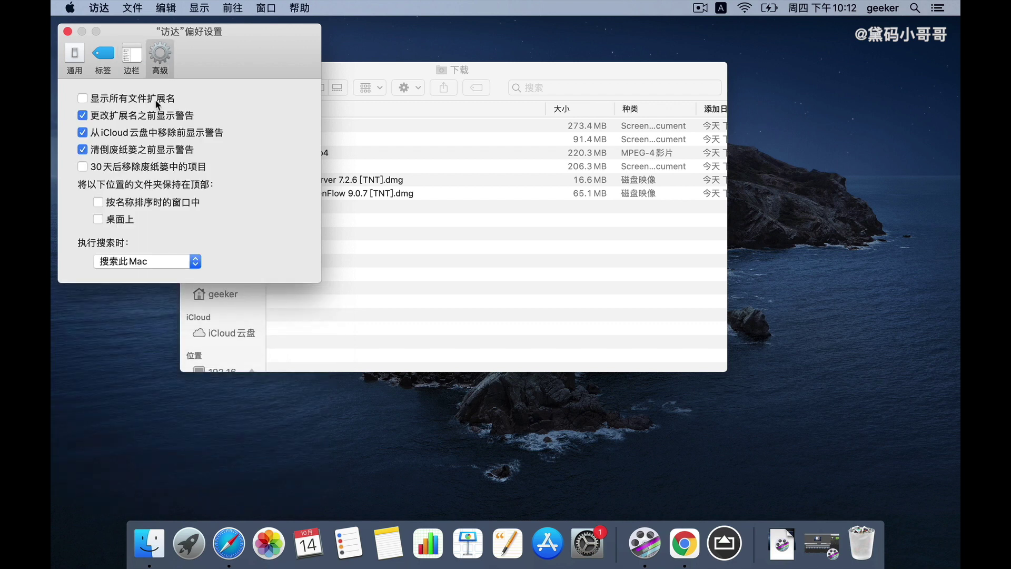
pyautogui.click(84, 98)
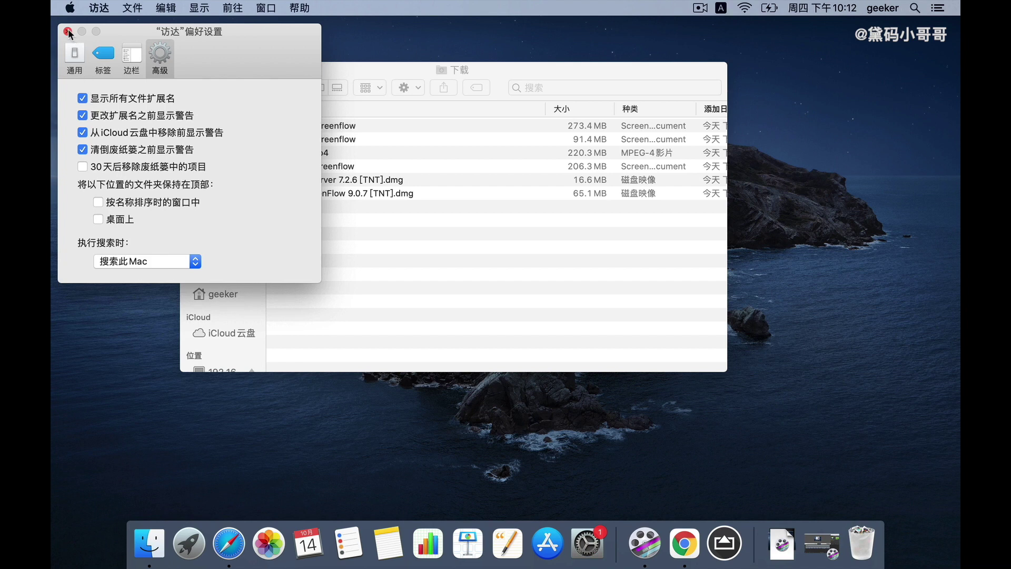
pyautogui.click(67, 31)
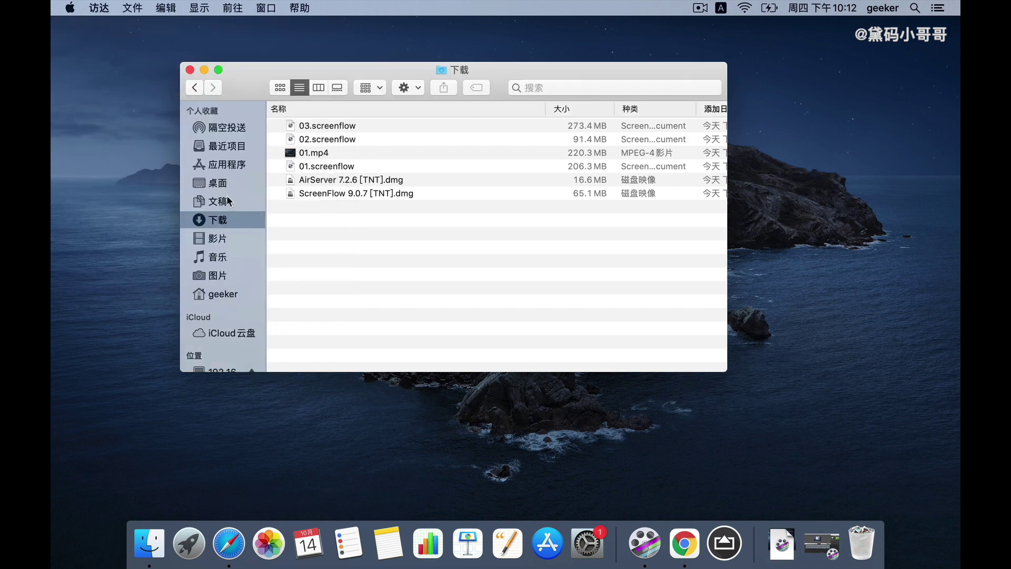
# View the contents of the Documents (文稿) and Pictures (图片) folders in Finder.
pyautogui.click(228, 200)
pyautogui.click(217, 275)
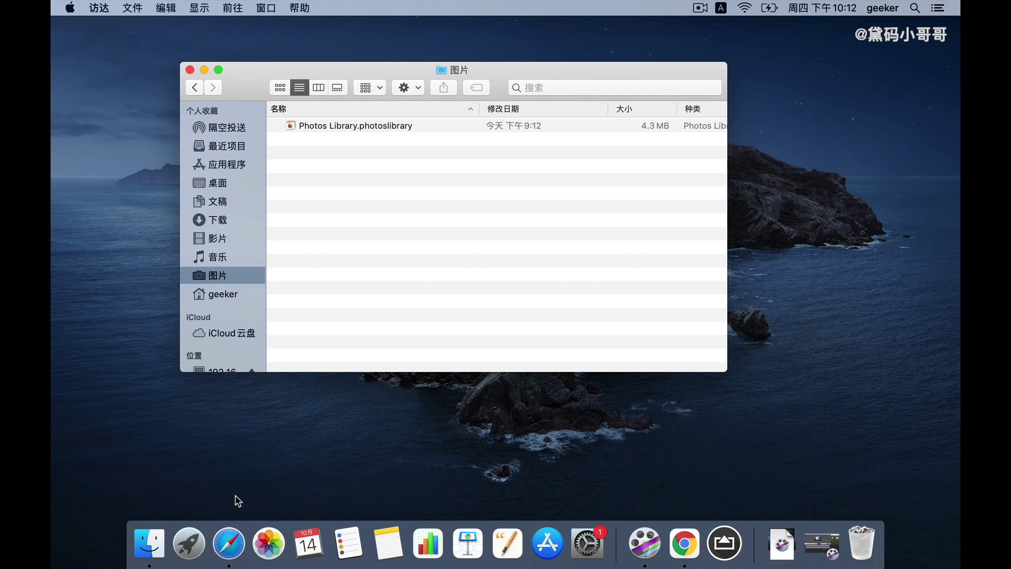
pyautogui.click(194, 545)
pyautogui.click(190, 546)
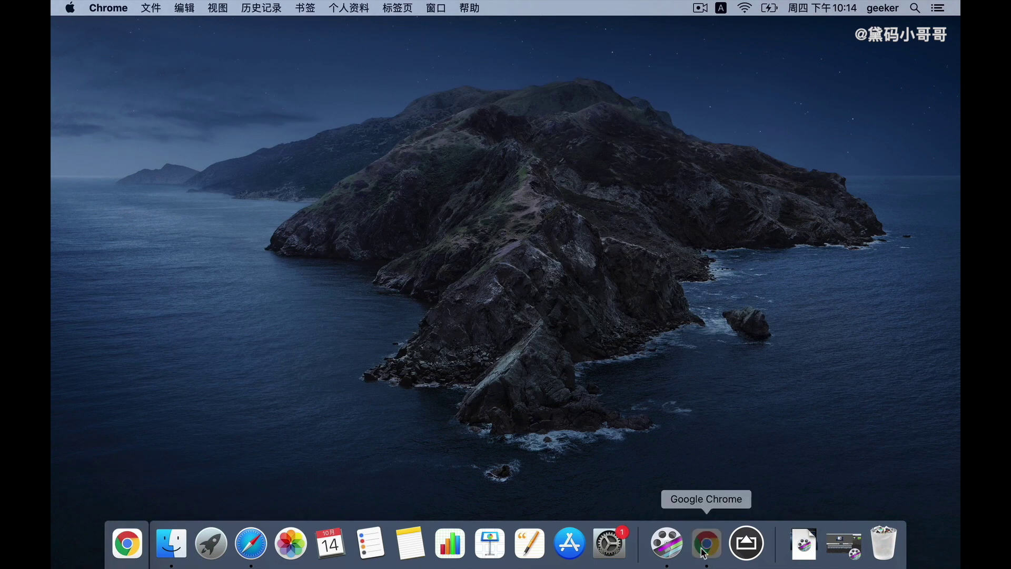
# Open Google Chrome, view its full-screen and window tiling options, and make the window full screen.
pyautogui.click(704, 552)
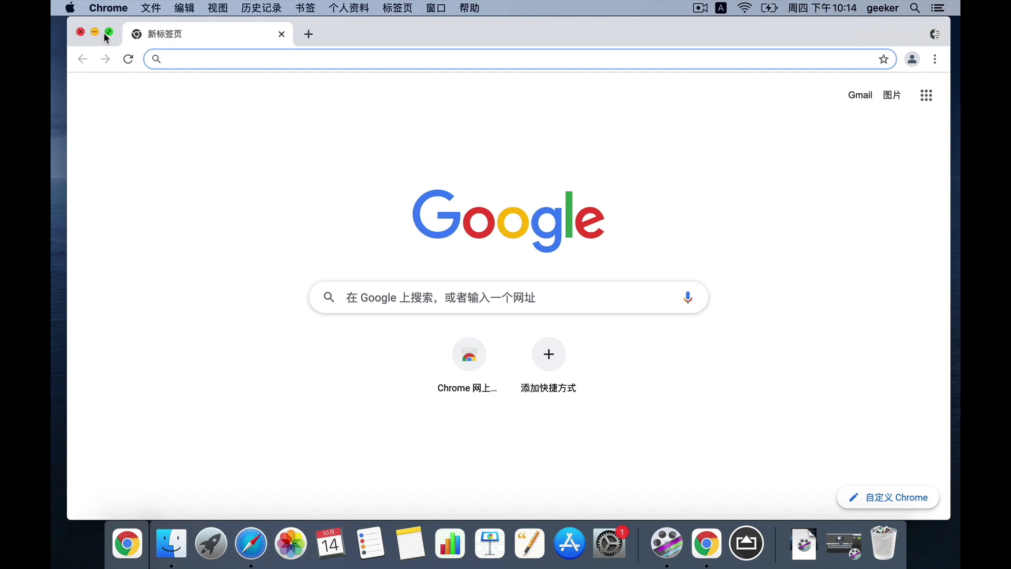
pyautogui.moveTo(109, 33)
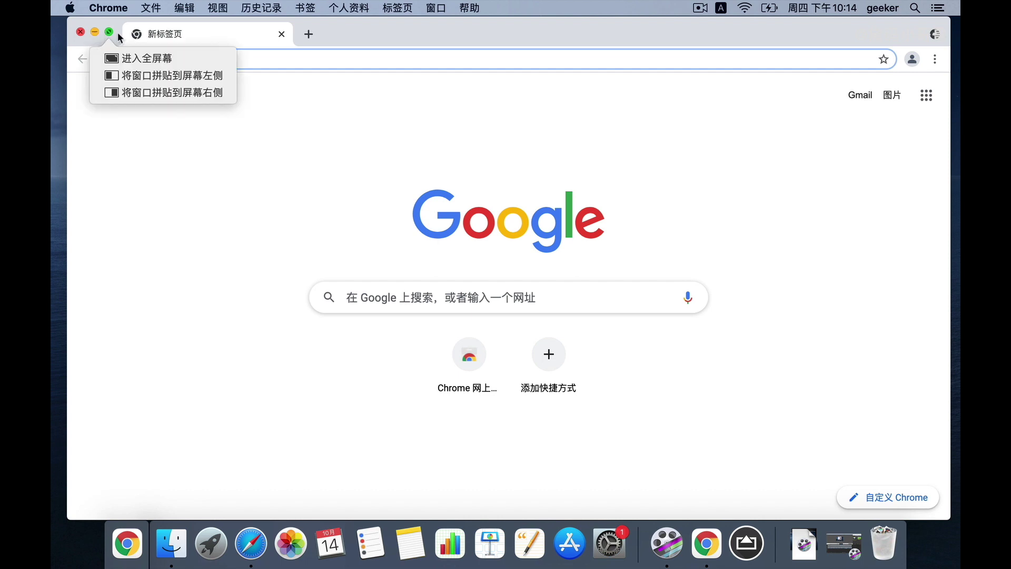
pyautogui.click(151, 181)
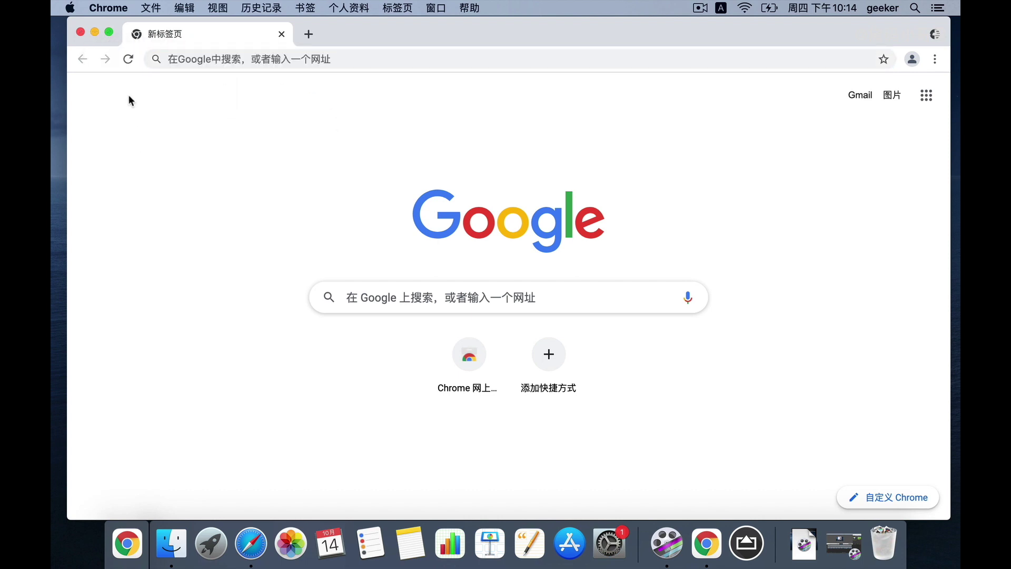
pyautogui.click(107, 32)
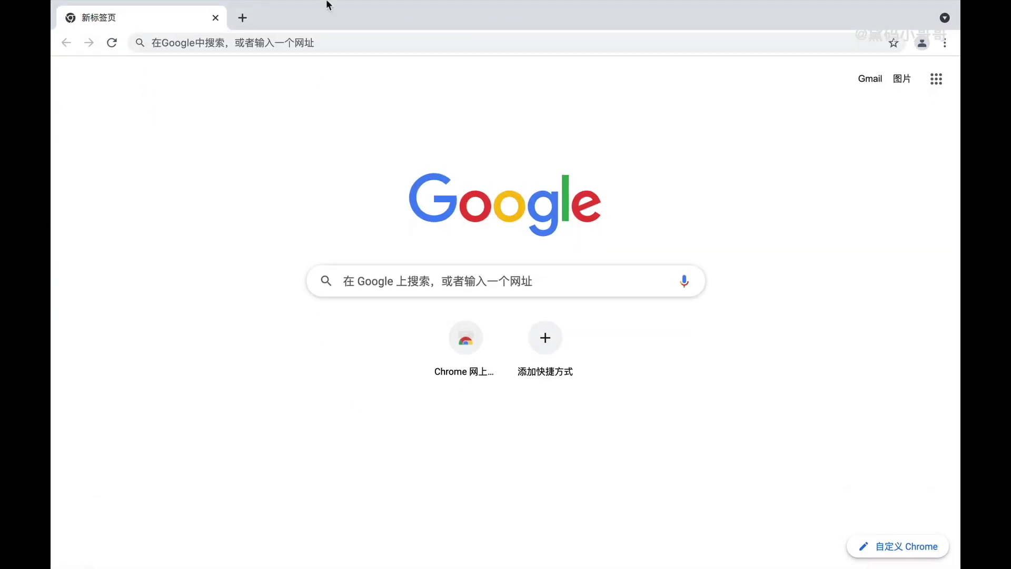
# View the full-screen Chrome space in Mission Control, return to it once, and add a second desktop.
pyautogui.moveTo(347, 3)
pyautogui.hotkey('ctrl', 'Up')
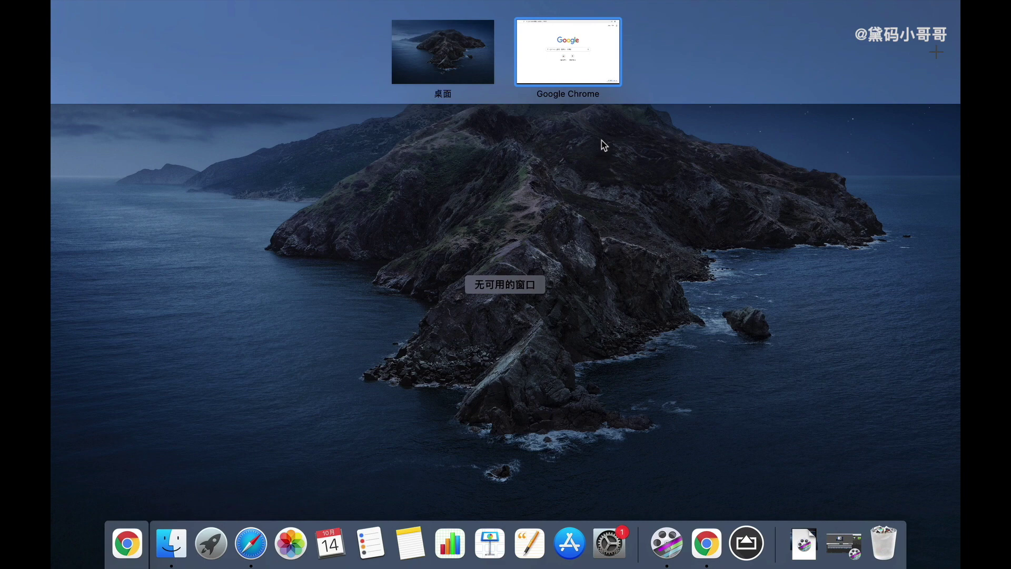
pyautogui.click(581, 59)
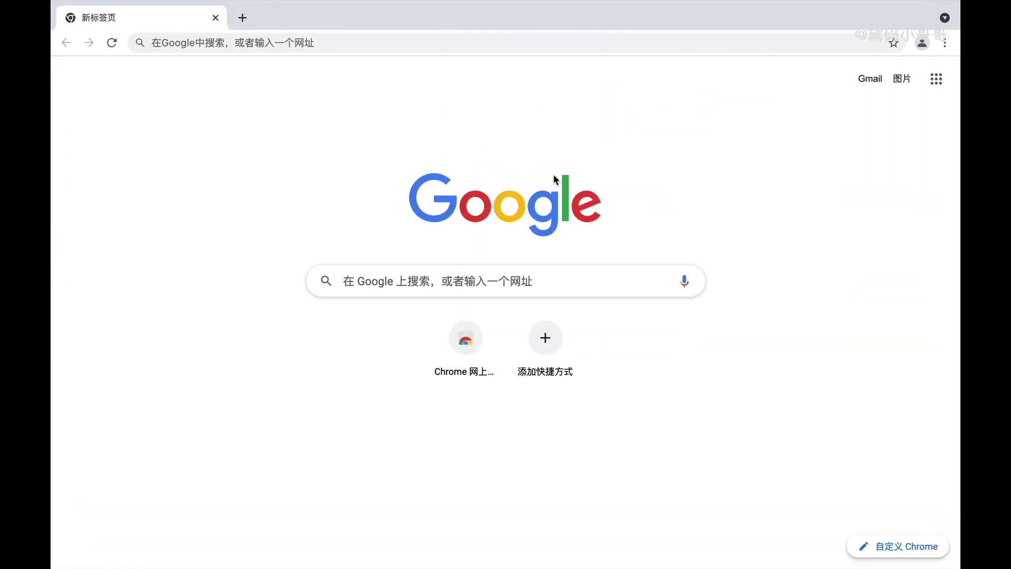
pyautogui.hotkey('ctrl', 'Up')
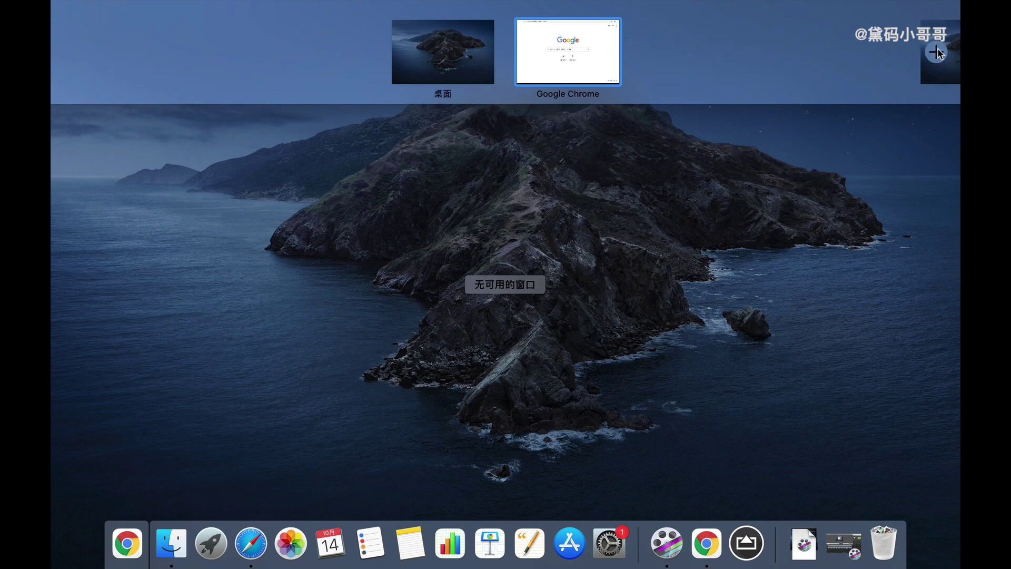
pyautogui.click(937, 53)
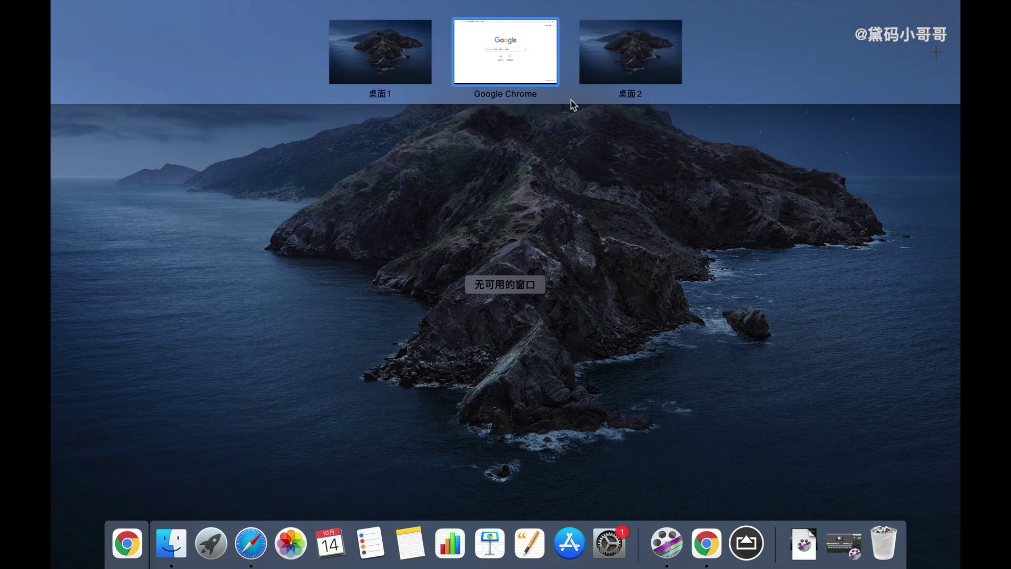
# Open Safari from Mission Control and make its window full screen.
pyautogui.click(251, 548)
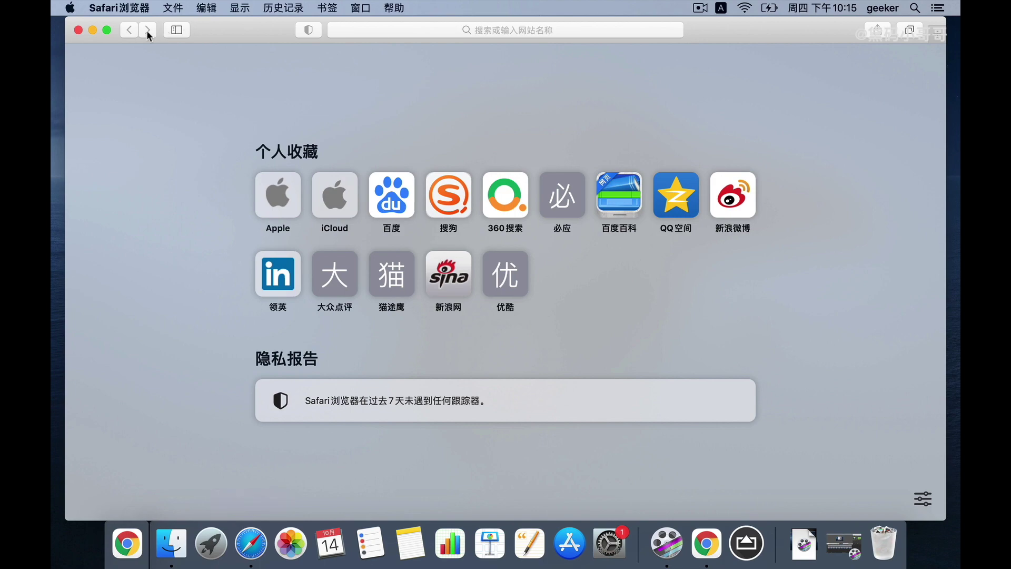
pyautogui.click(107, 30)
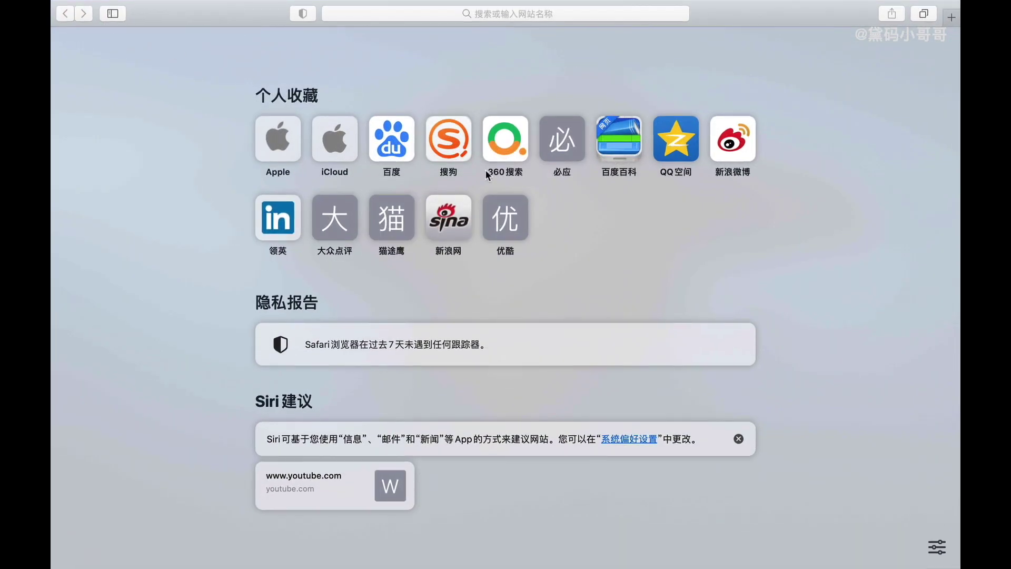
# Switch back and forth between the full-screen Safari and Chrome spaces to view how they are arranged.
pyautogui.hotkey('ctrl', 'Right')
pyautogui.hotkey('ctrl', 'Left')
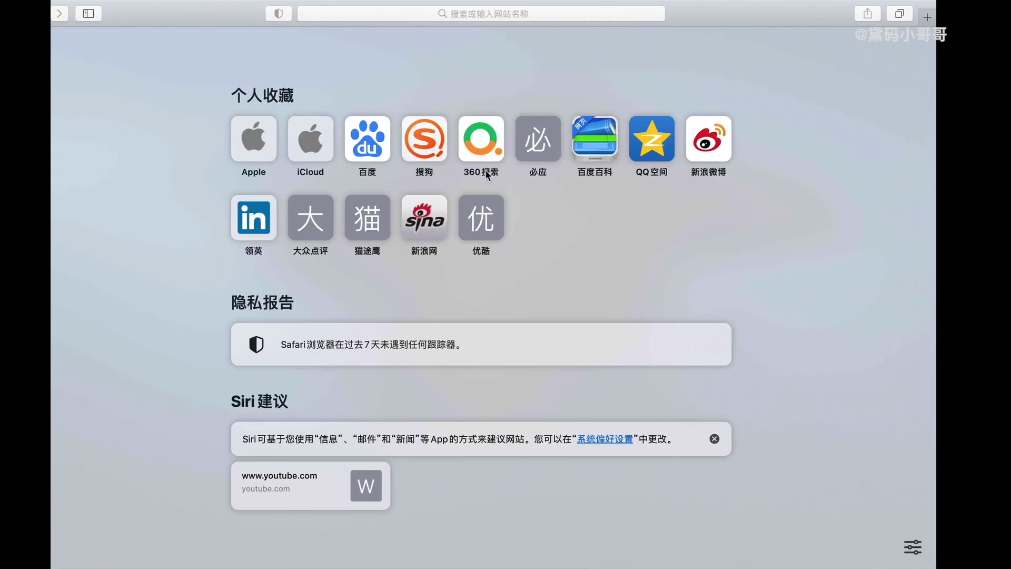
pyautogui.hotkey('ctrl', 'Right')
pyautogui.hotkey('ctrl', 'Right')
pyautogui.hotkey('ctrl', 'Left')
pyautogui.hotkey('ctrl', 'Left')
pyautogui.hotkey('ctrl', 'Left')
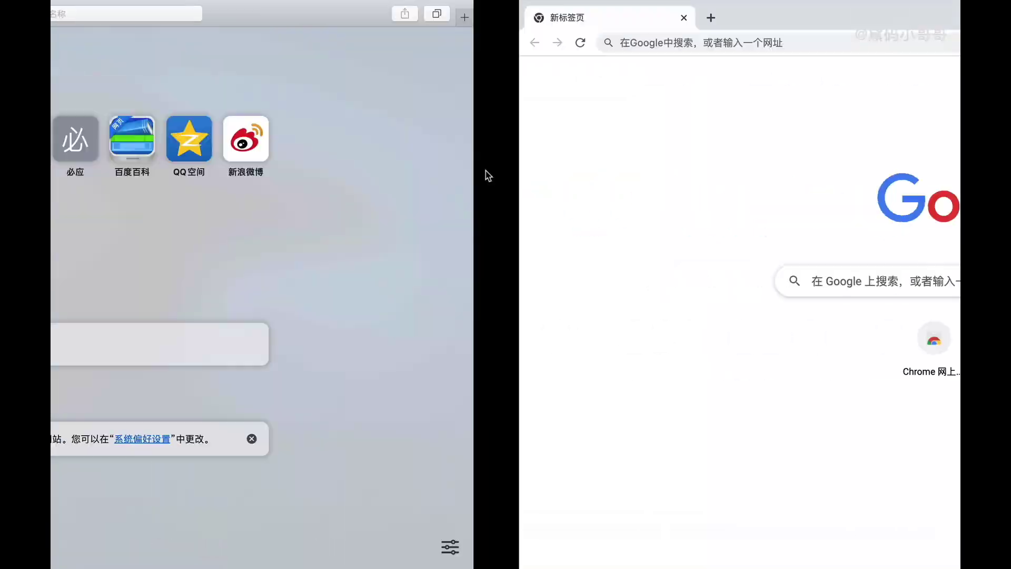
pyautogui.hotkey('ctrl', 'Right')
pyautogui.hotkey('ctrl', 'Right')
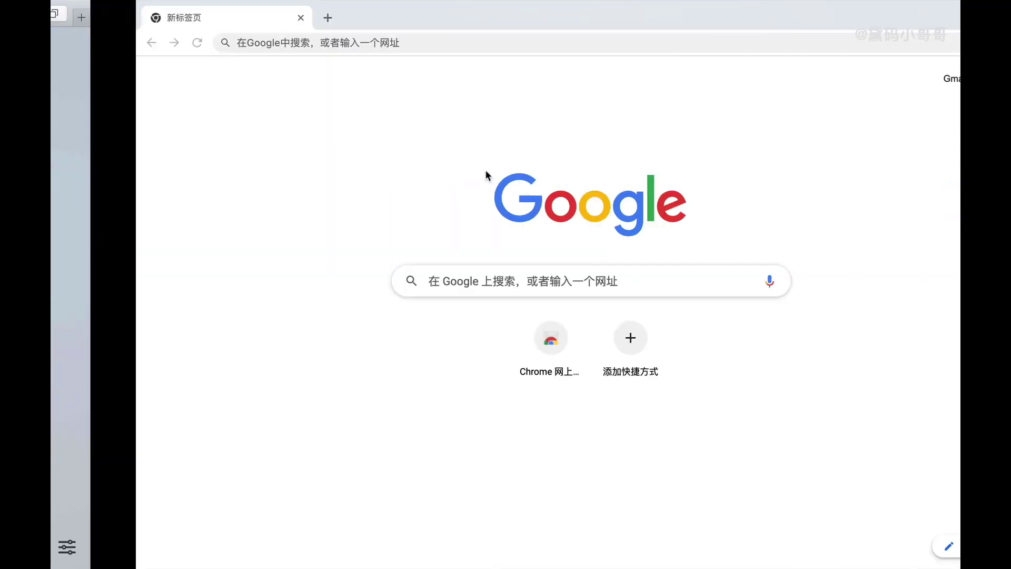
pyautogui.hotkey('ctrl', 'Left')
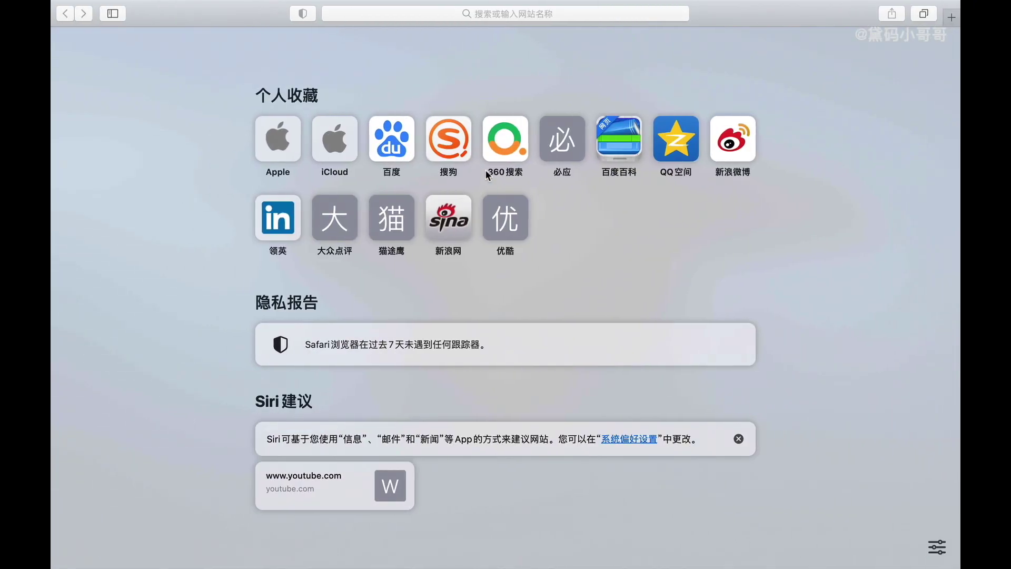
# Go to the full-screen Chrome space and take its window out of full screen.
pyautogui.hotkey('ctrl', 'Right')
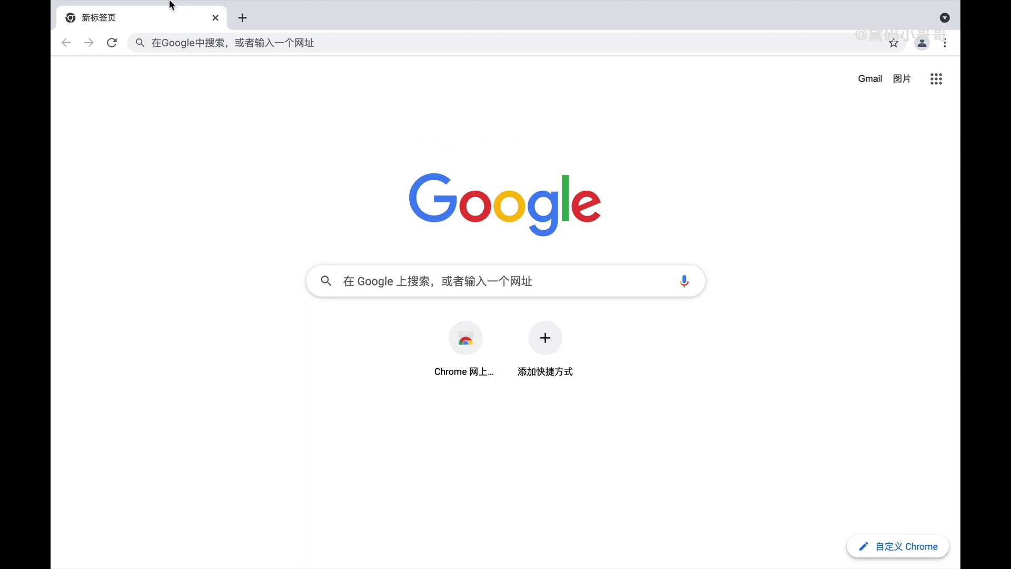
pyautogui.moveTo(172, 2)
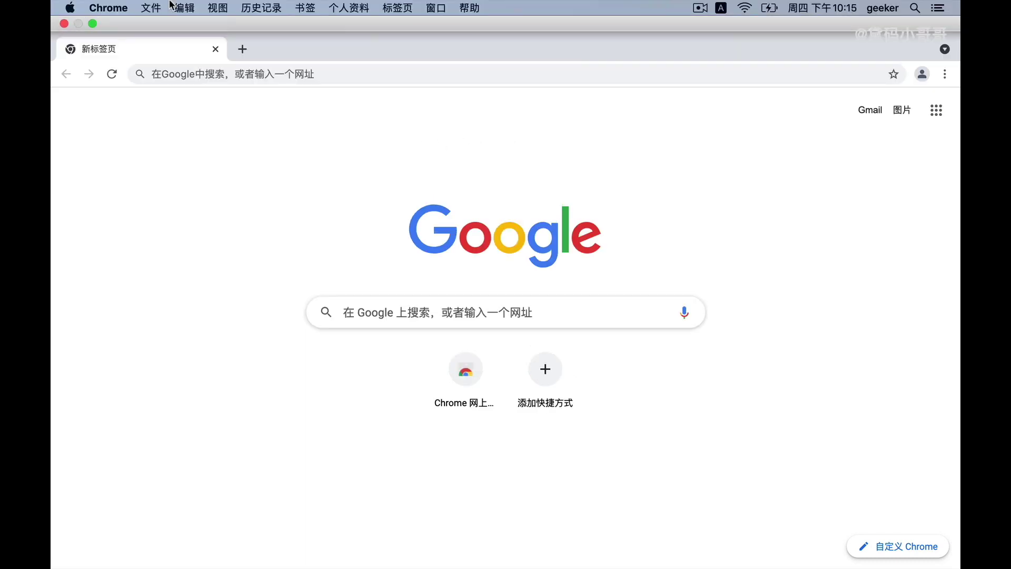
pyautogui.click(93, 24)
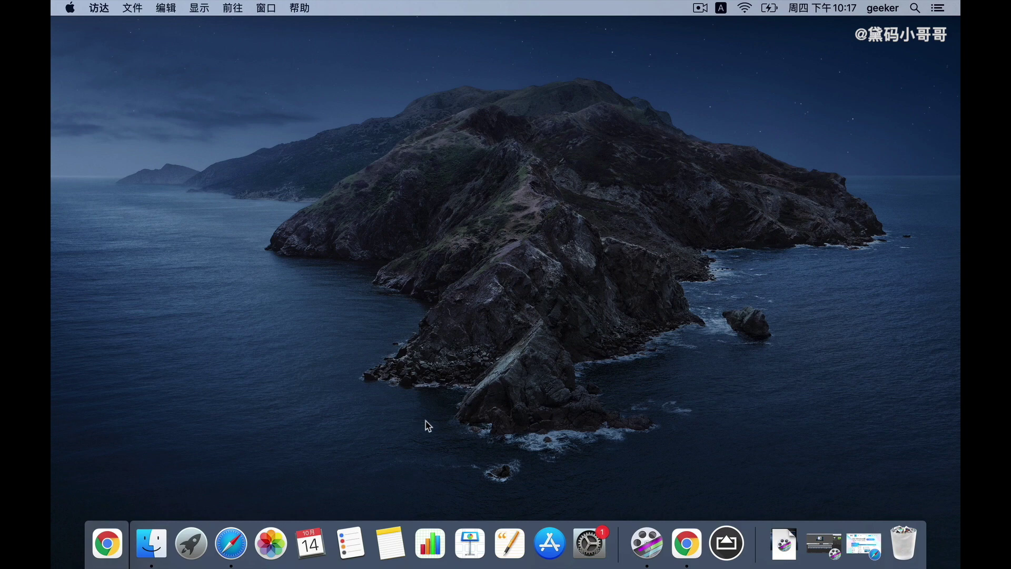
# Open the App Store, search for "wechat", look through the results, and dismiss the App Store window.
pyautogui.click(549, 539)
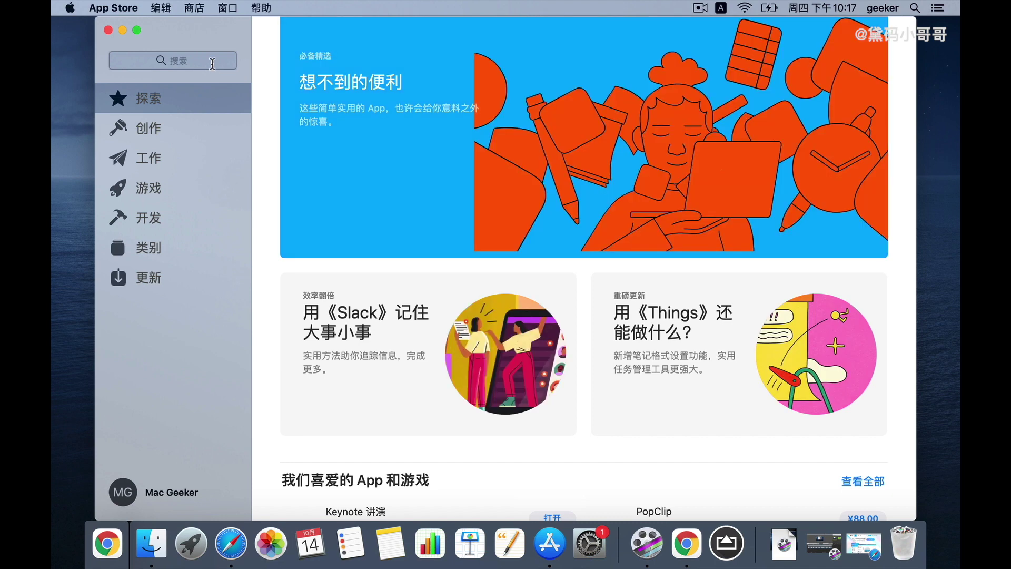
pyautogui.click(212, 64)
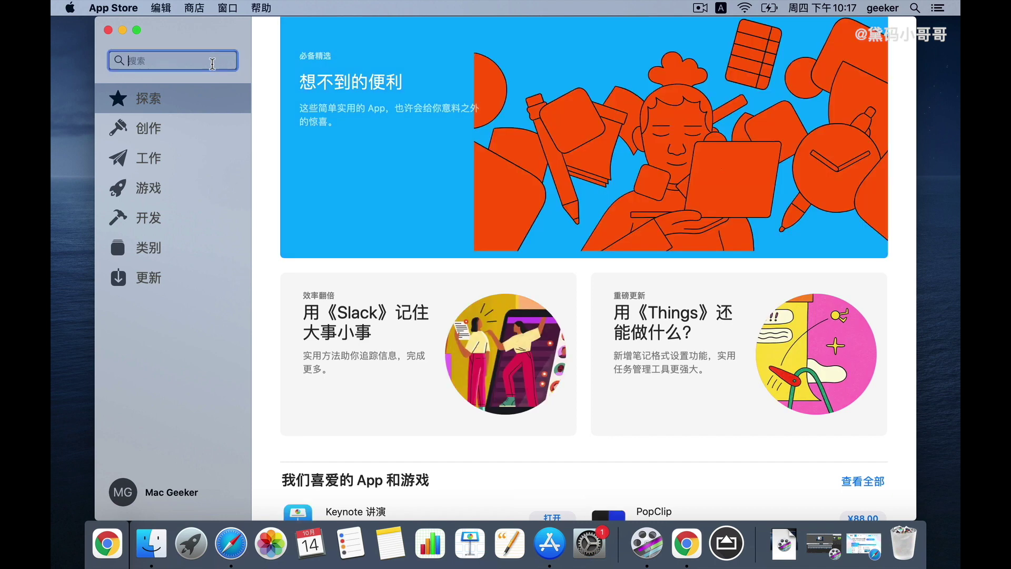
pyautogui.write('wechat')
pyautogui.press('Return')
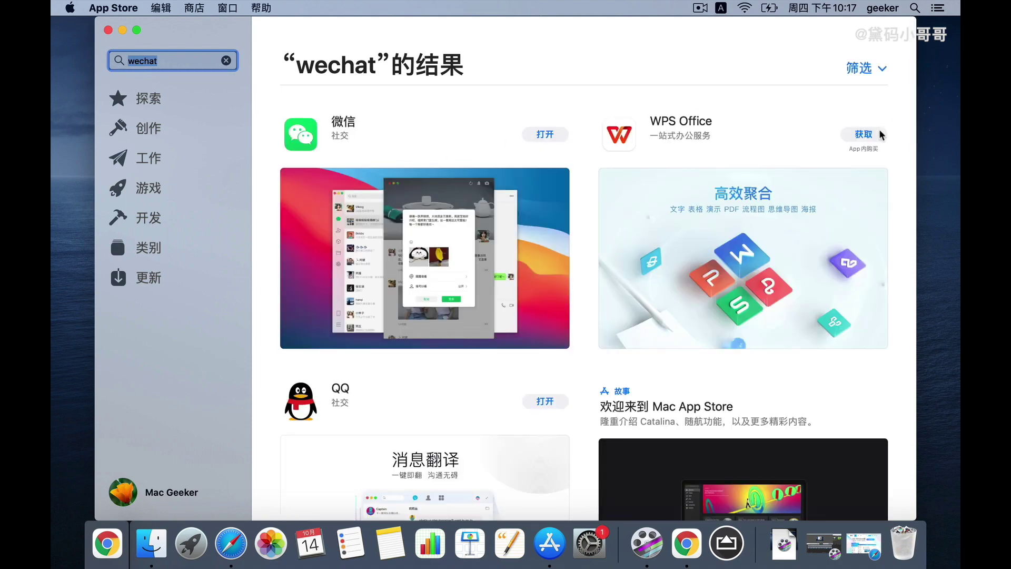
pyautogui.scroll(-10, 584, 403)
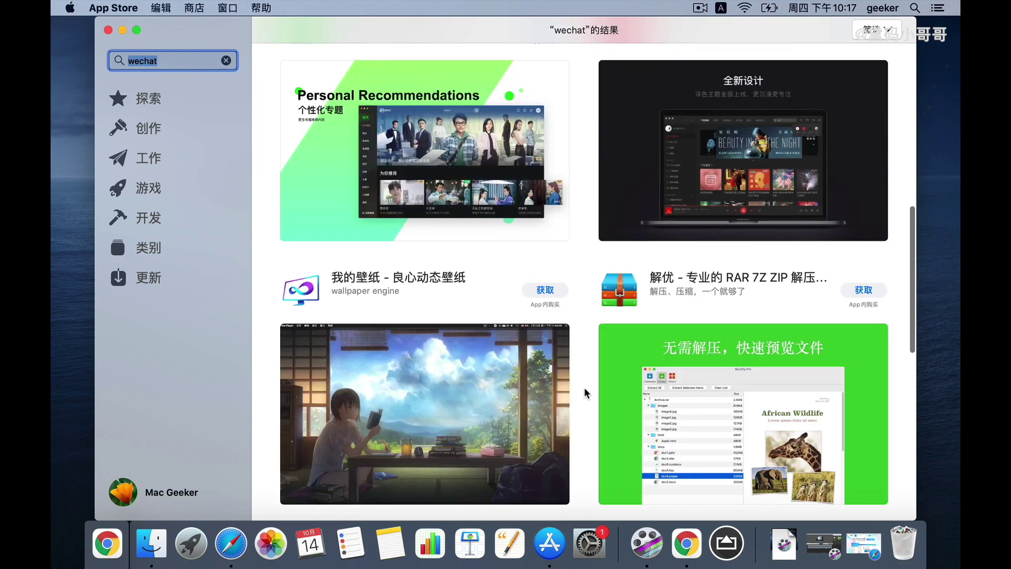
pyautogui.scroll(-5, 585, 392)
pyautogui.press('super+h')
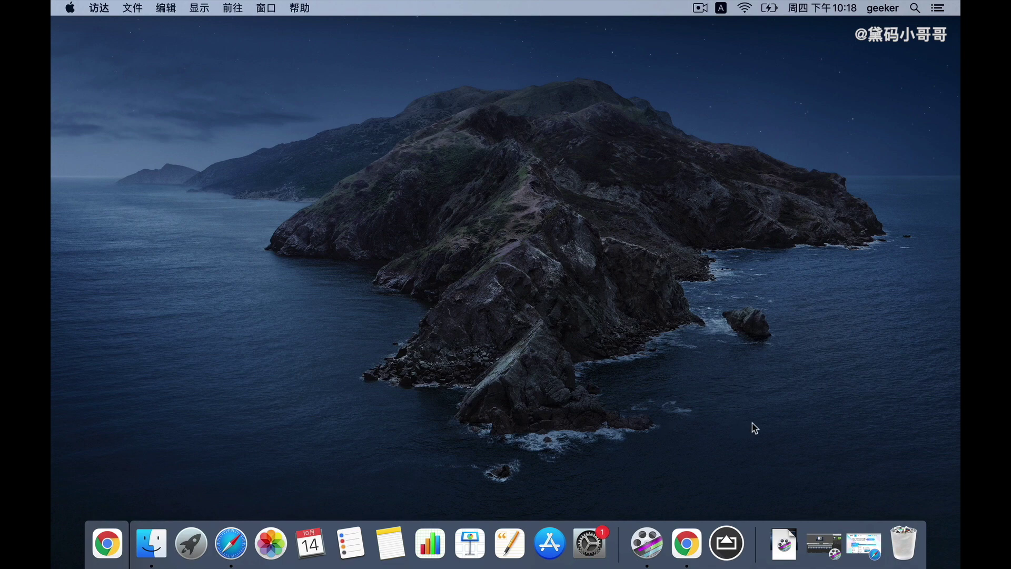
# Restore the minimized Safari window with the QQ site, open the QQ Mac版 page, and download the installer directly, allowing downloads from im.qq.com.
pyautogui.click(863, 544)
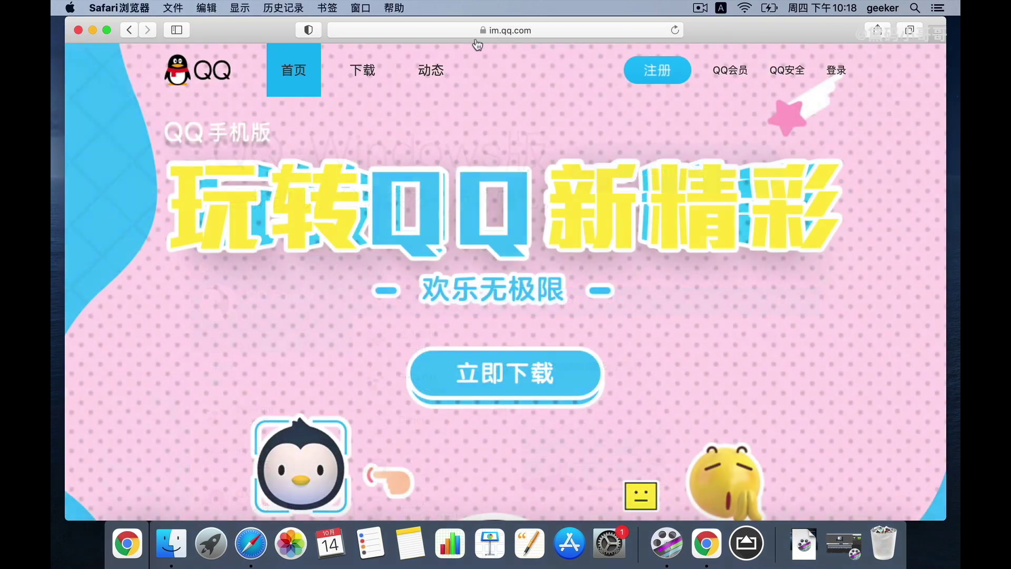
pyautogui.click(353, 82)
pyautogui.scroll(-8, 515, 322)
pyautogui.scroll(-6, 515, 323)
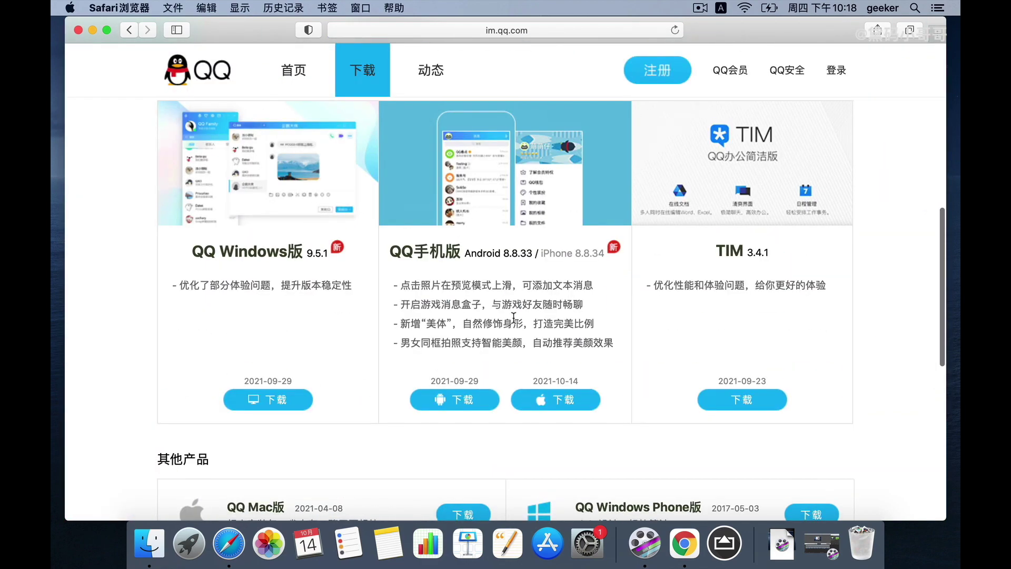
pyautogui.click(453, 258)
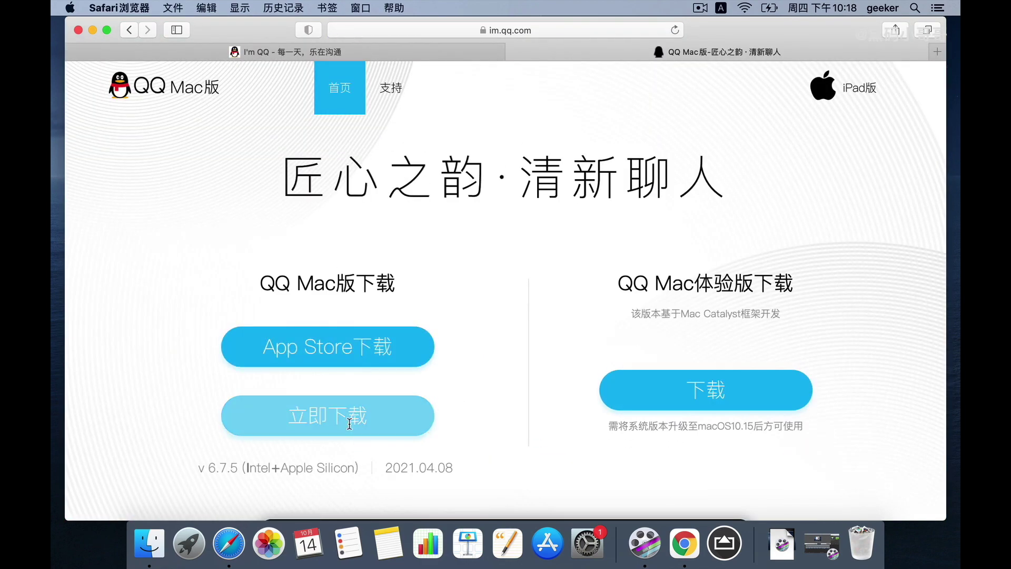
pyautogui.click(349, 423)
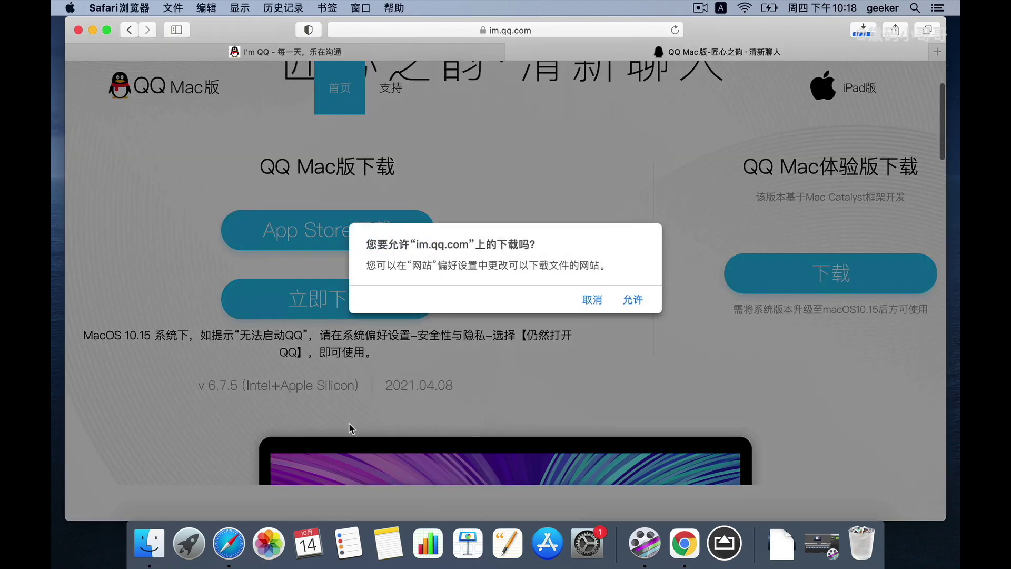
pyautogui.click(633, 301)
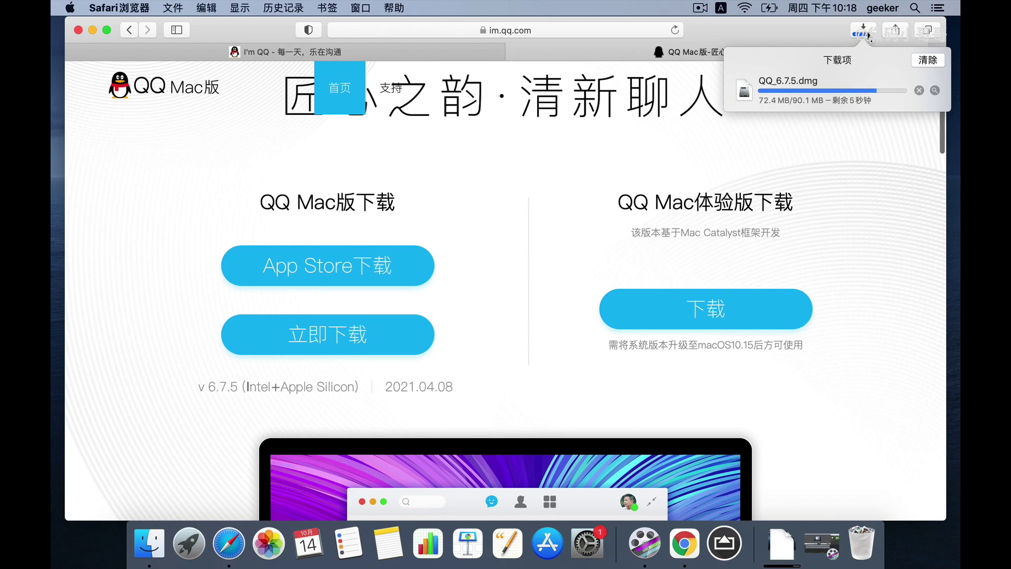
# Reveal the downloaded QQ_6.7.5.dmg in Finder, open the disk image, and agree to its software licence.
pyautogui.click(935, 91)
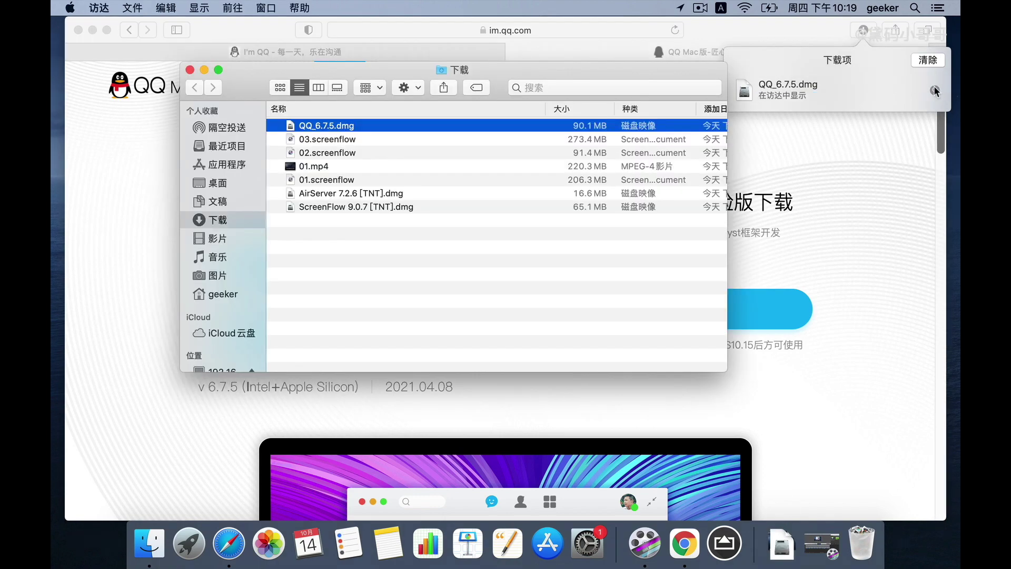
pyautogui.doubleClick(383, 128)
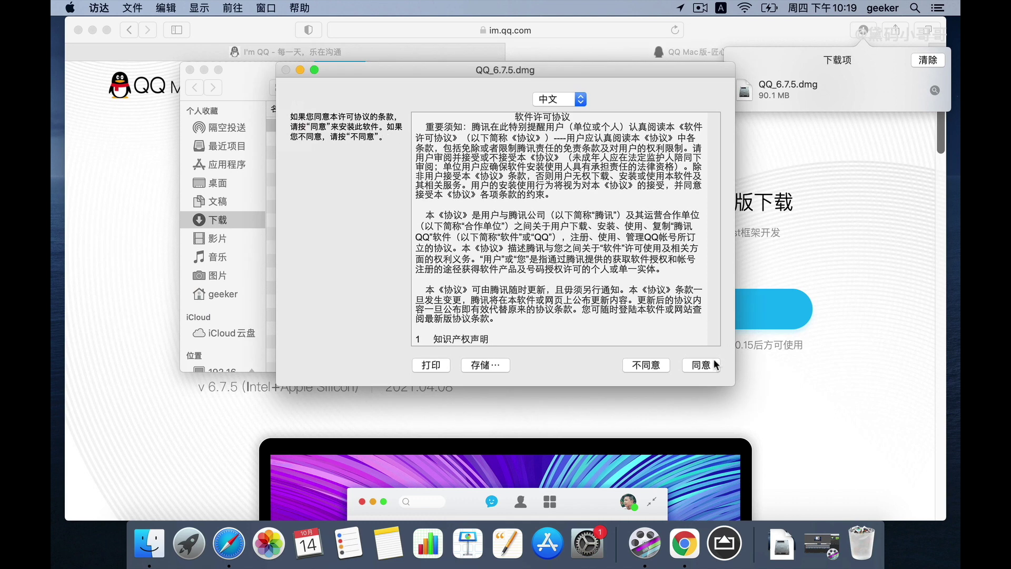
pyautogui.click(717, 365)
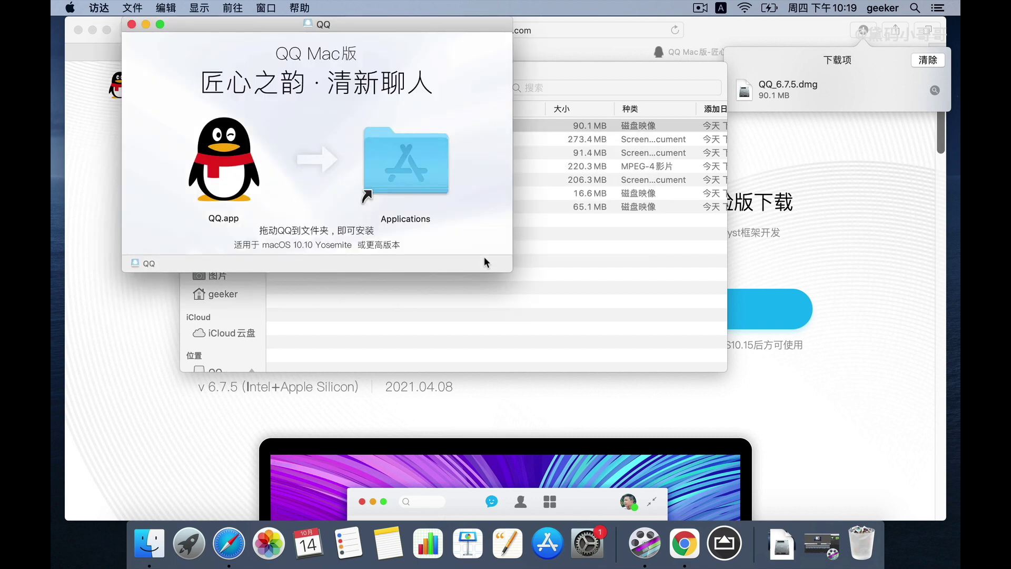
# Install QQ.app into the Applications folder, replacing the older copy and entering the account password, and close the installer window.
pyautogui.moveTo(243, 161)
pyautogui.mouseDown()
pyautogui.moveTo(412, 166)
pyautogui.moveTo(158, 158)
pyautogui.moveTo(225, 153)
pyautogui.mouseUp()
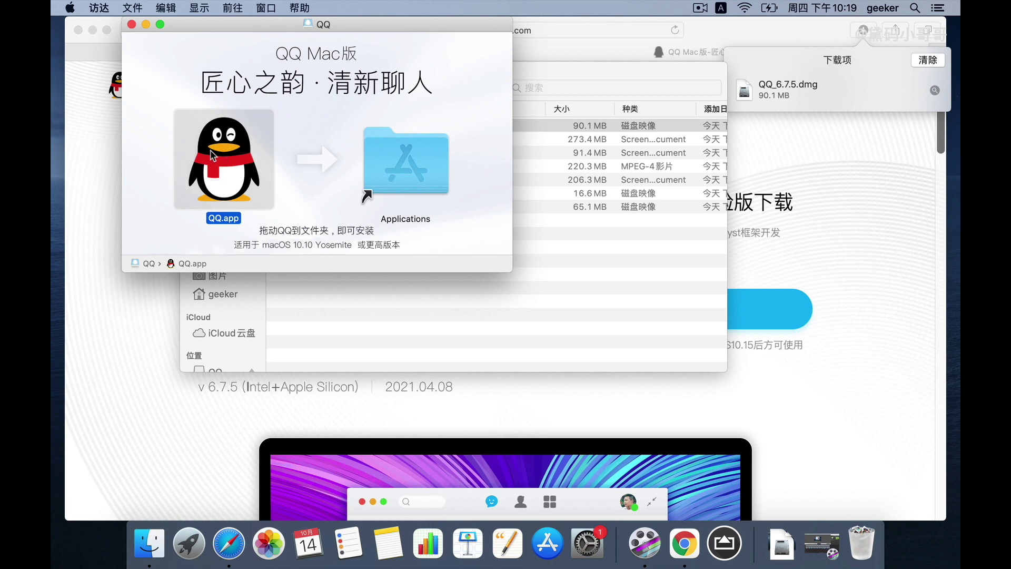
pyautogui.moveTo(227, 154); pyautogui.dragTo(392, 173)
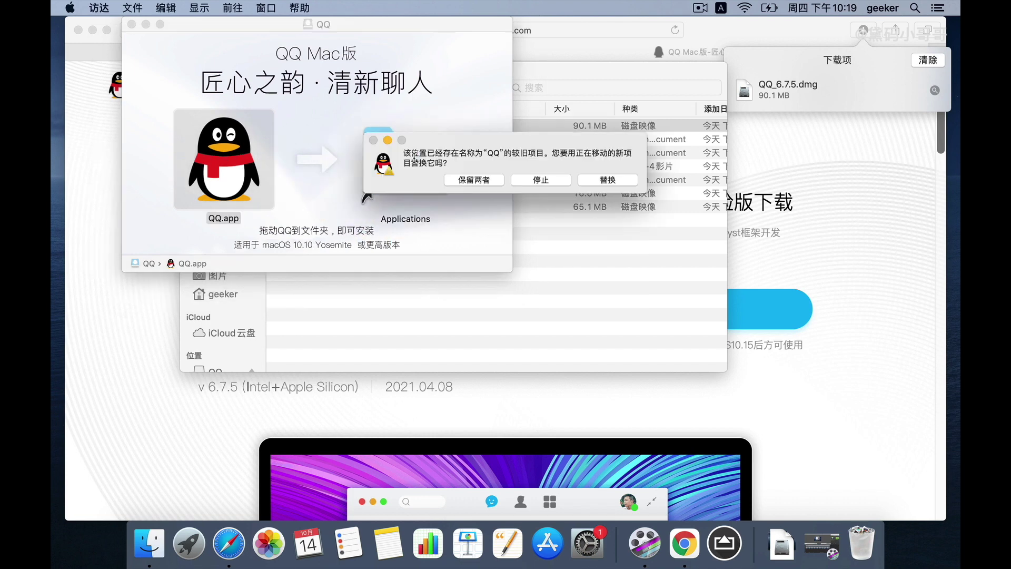
pyautogui.click(607, 180)
pyautogui.write('******')
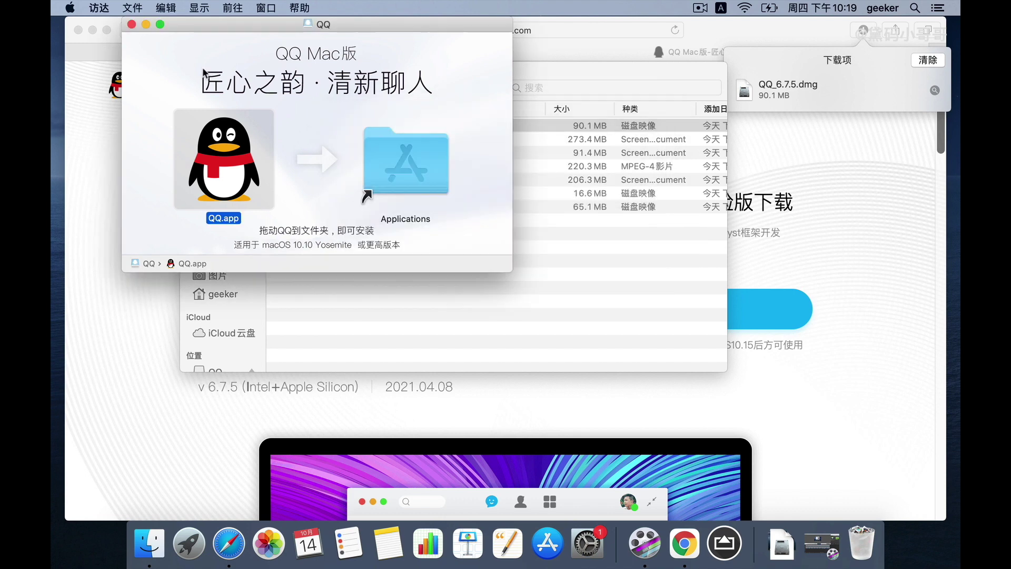
pyautogui.click(132, 24)
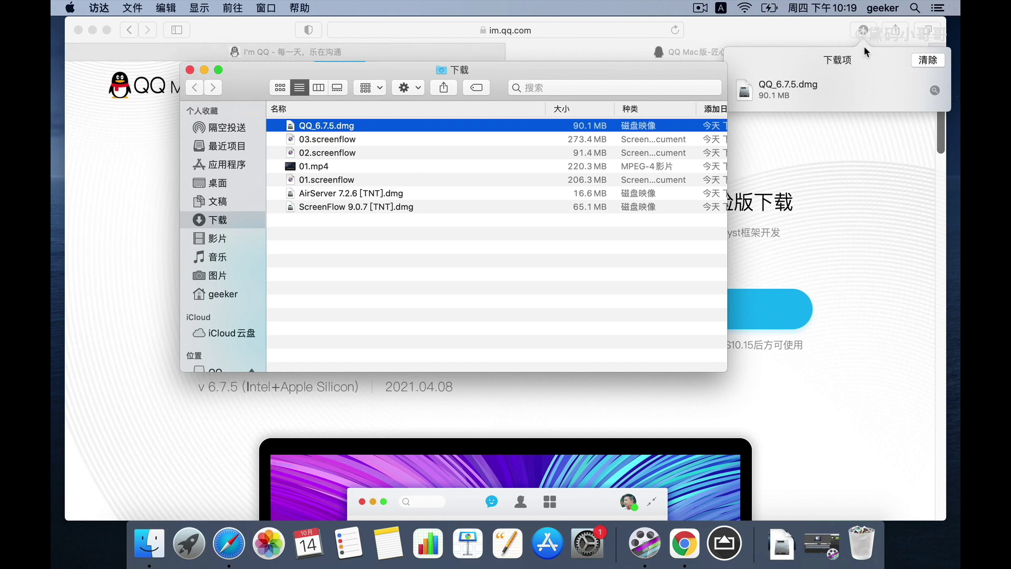
pyautogui.click(699, 7)
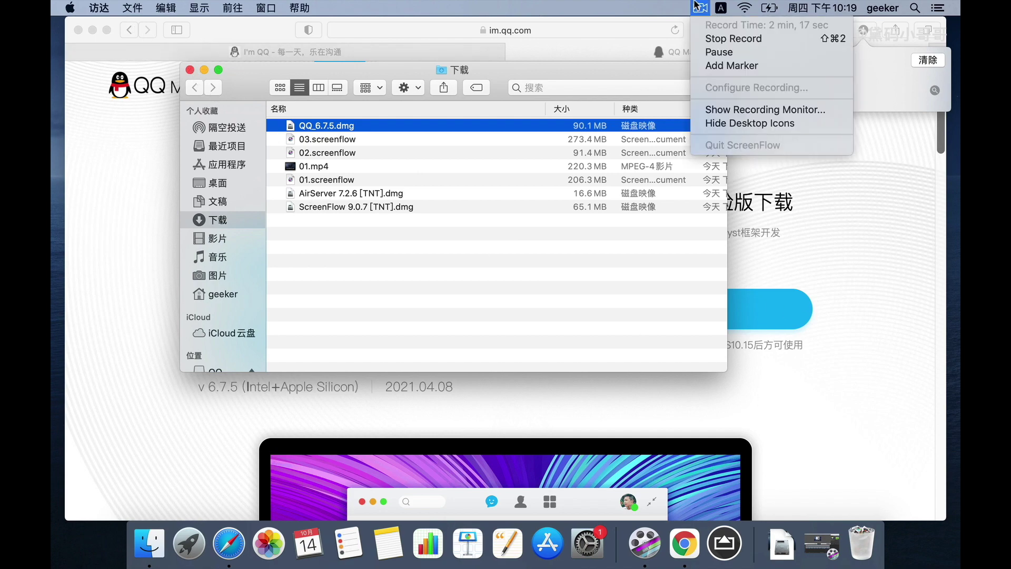
pyautogui.click(732, 39)
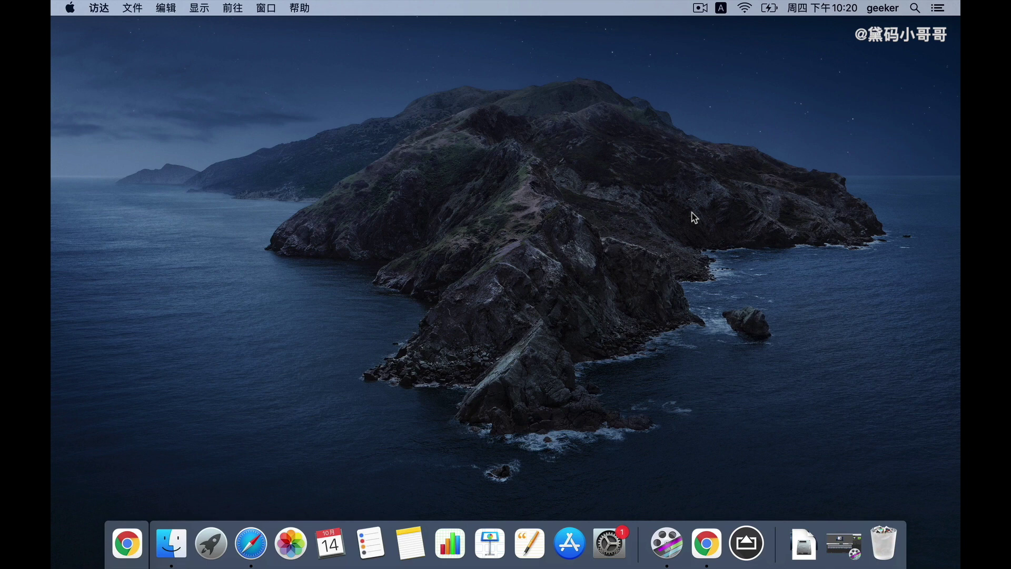